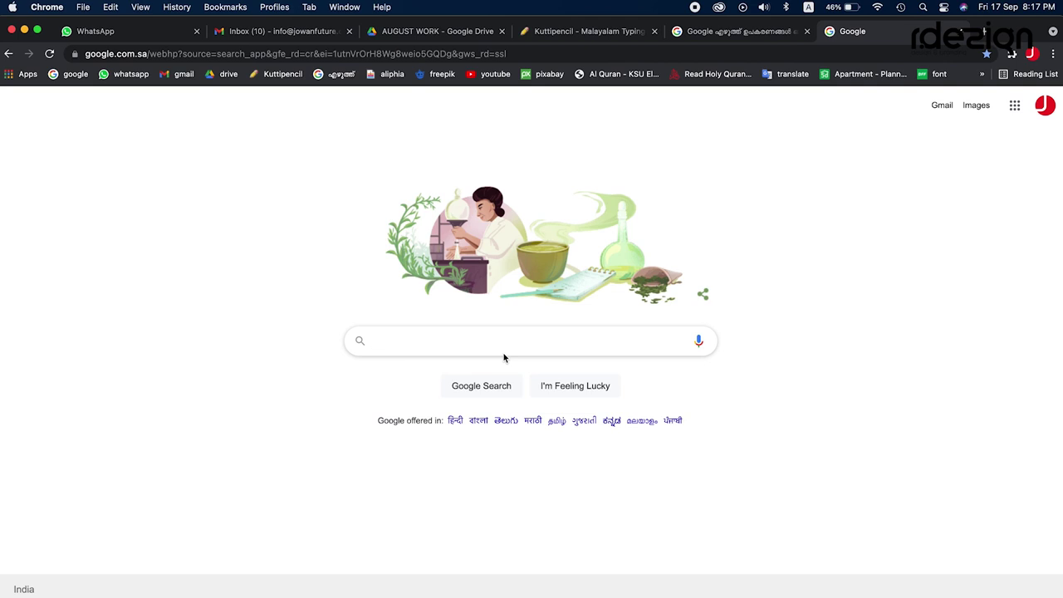
# Search Google Images for 'cat images' and preview an orange cat photo
pyautogui.write('cat')
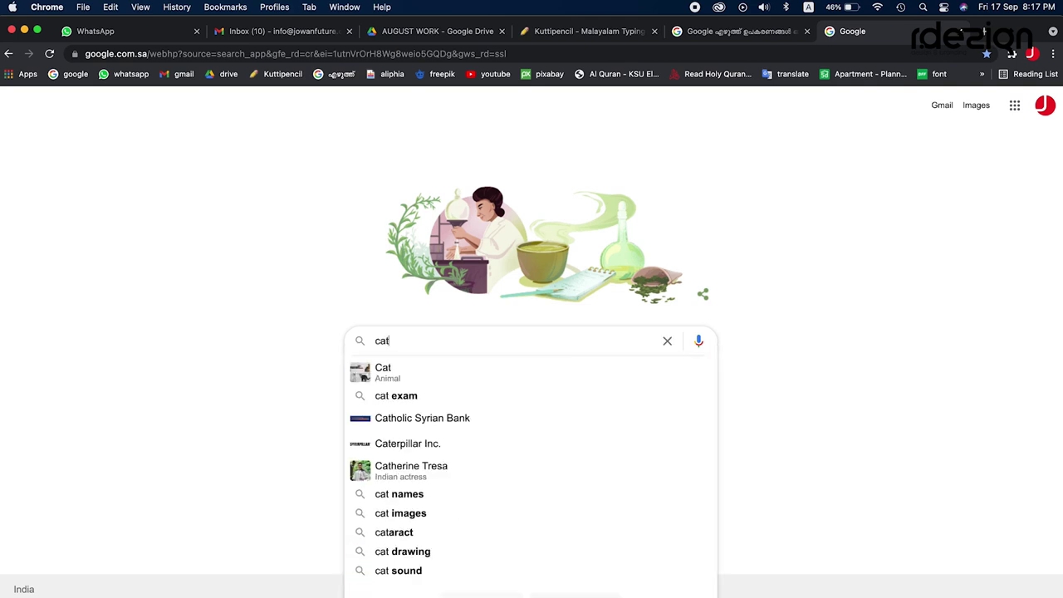
pyautogui.write(' image')
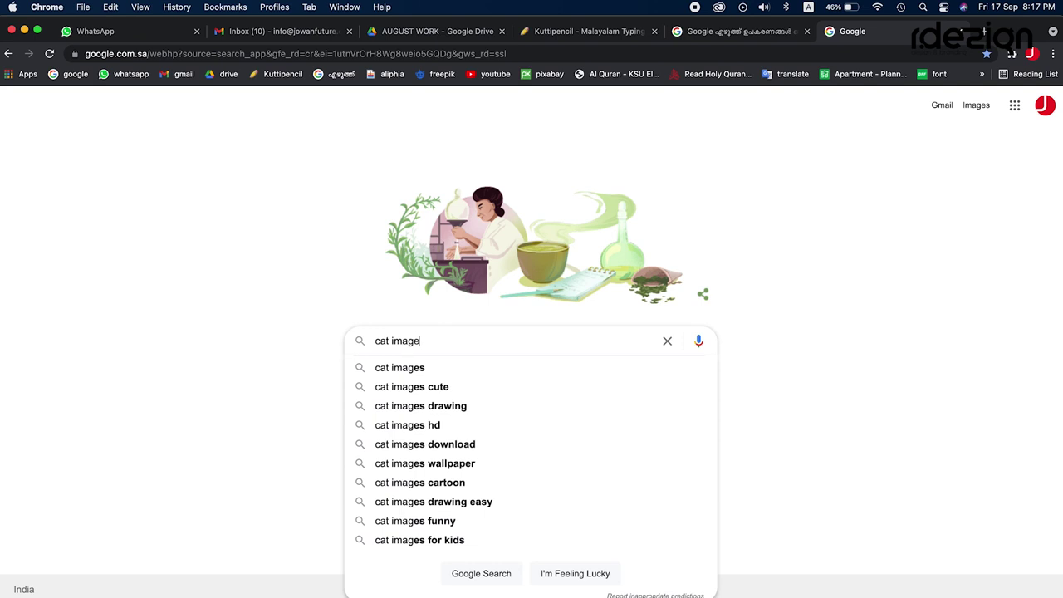
pyautogui.write('s')
pyautogui.press('Return')
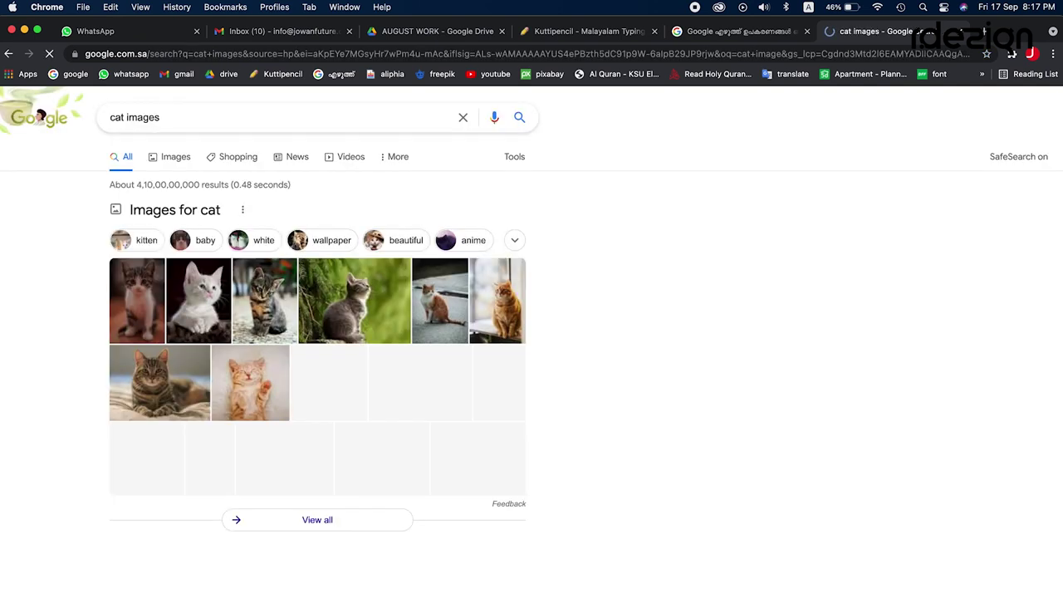
pyautogui.click(175, 156)
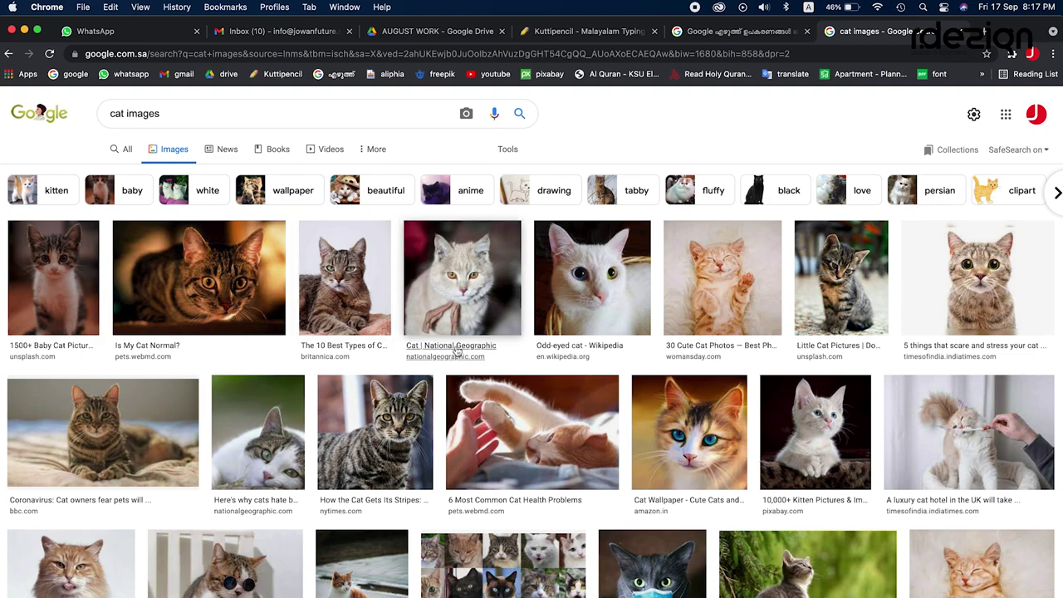
pyautogui.scroll(-2, 544, 396)
pyautogui.scroll(-3, 544, 396)
pyautogui.scroll(2, 332, 432)
pyautogui.click(71, 498)
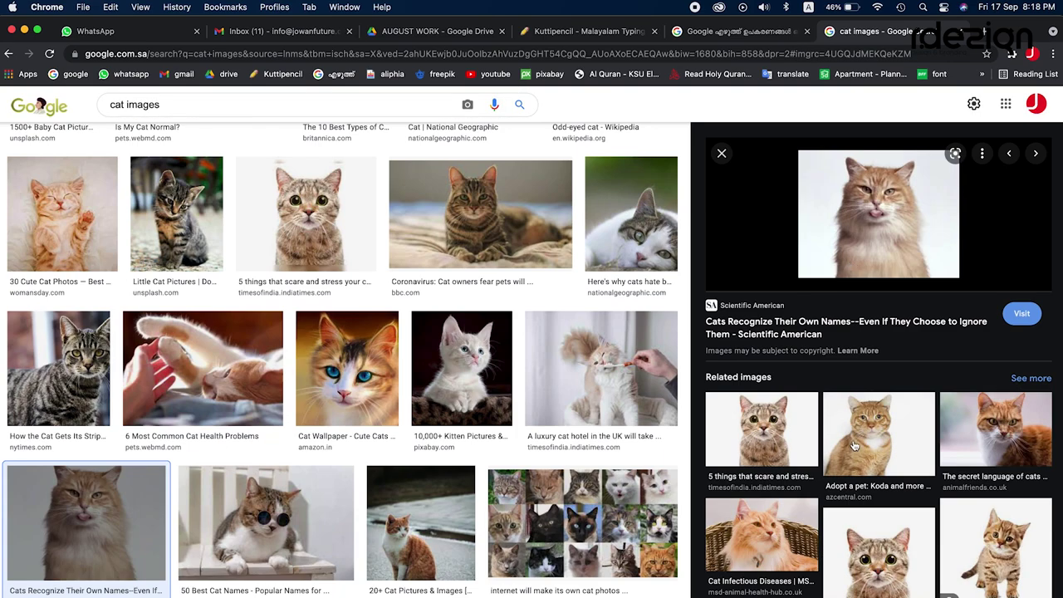
pyautogui.click(855, 446)
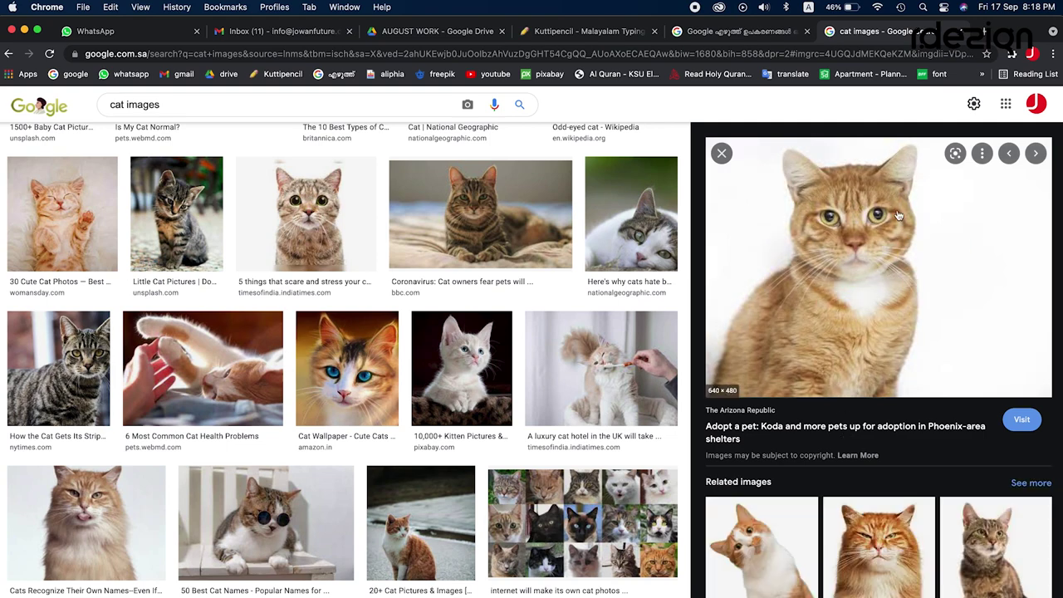
# Save the previewed orange cat photo to the Desktop with Save Image As
pyautogui.rightClick(848, 205)
pyautogui.click(881, 345)
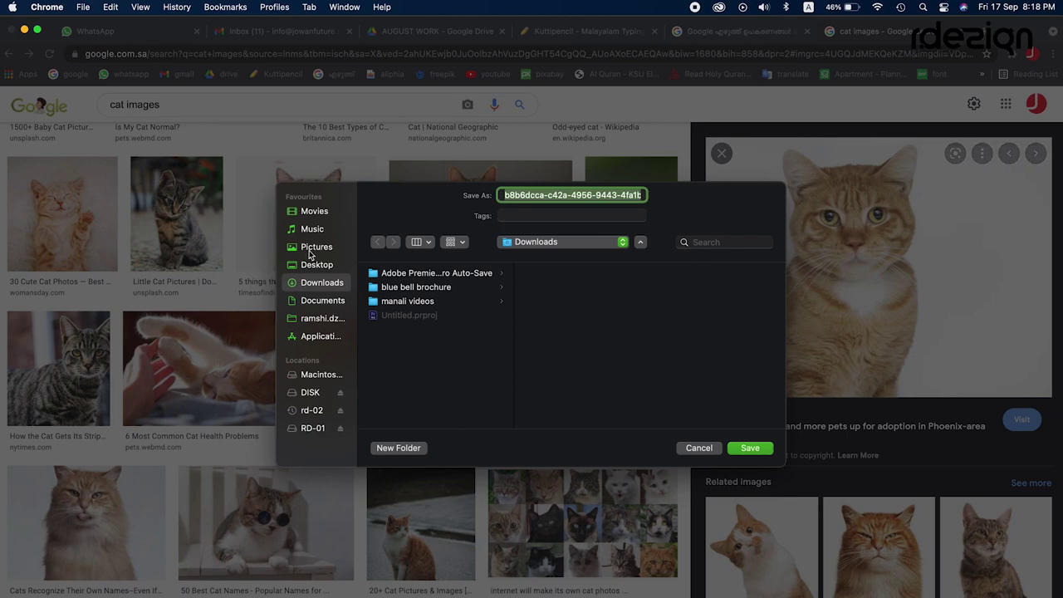
pyautogui.click(305, 266)
pyautogui.click(751, 448)
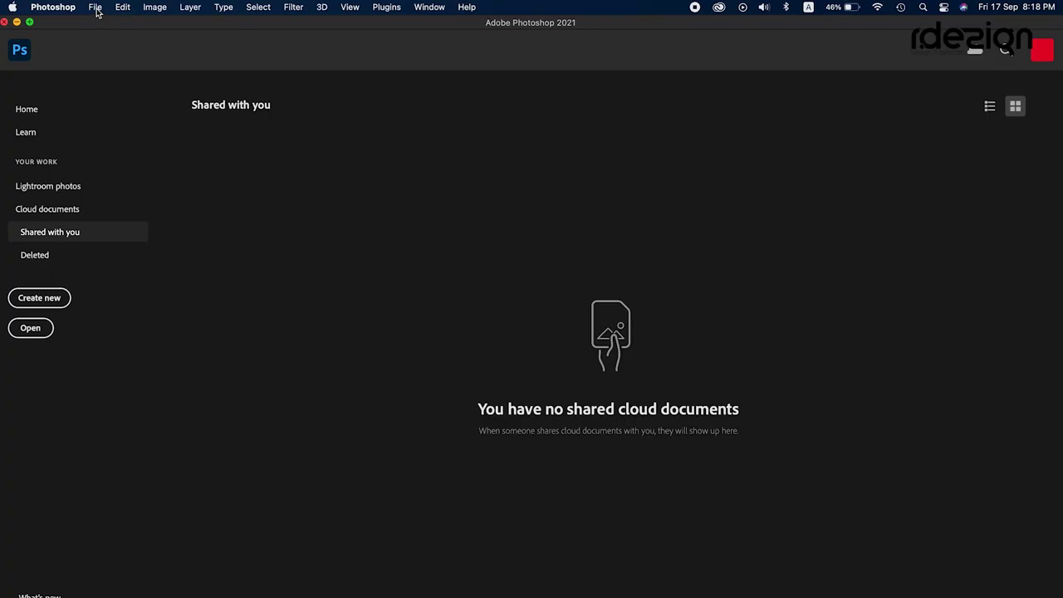
# Open the cat .jpeg from the Desktop in Photoshop and zoom in on it
pyautogui.click(96, 7)
pyautogui.click(165, 35)
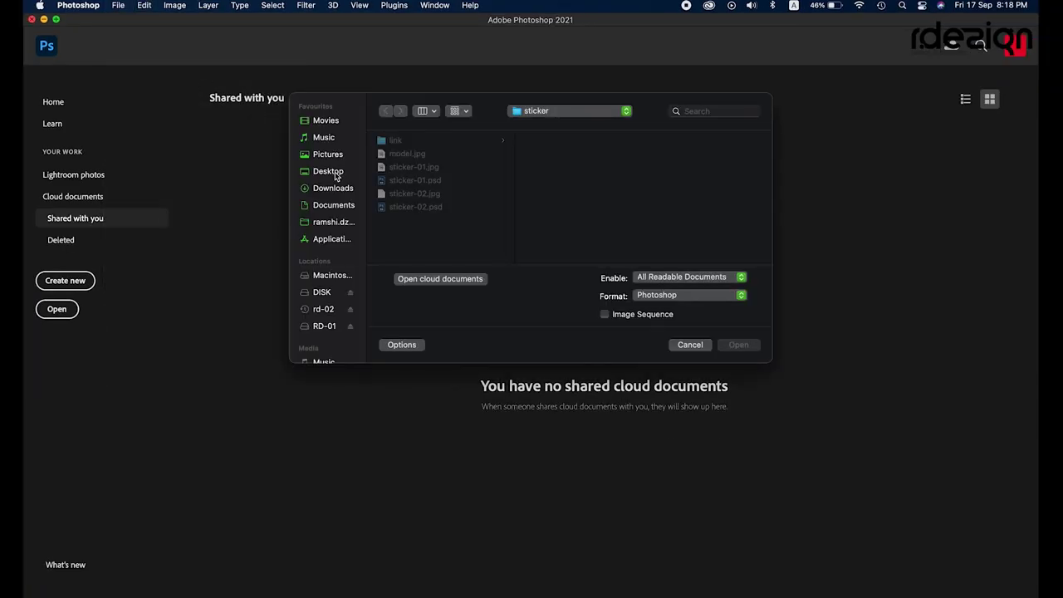
pyautogui.click(337, 175)
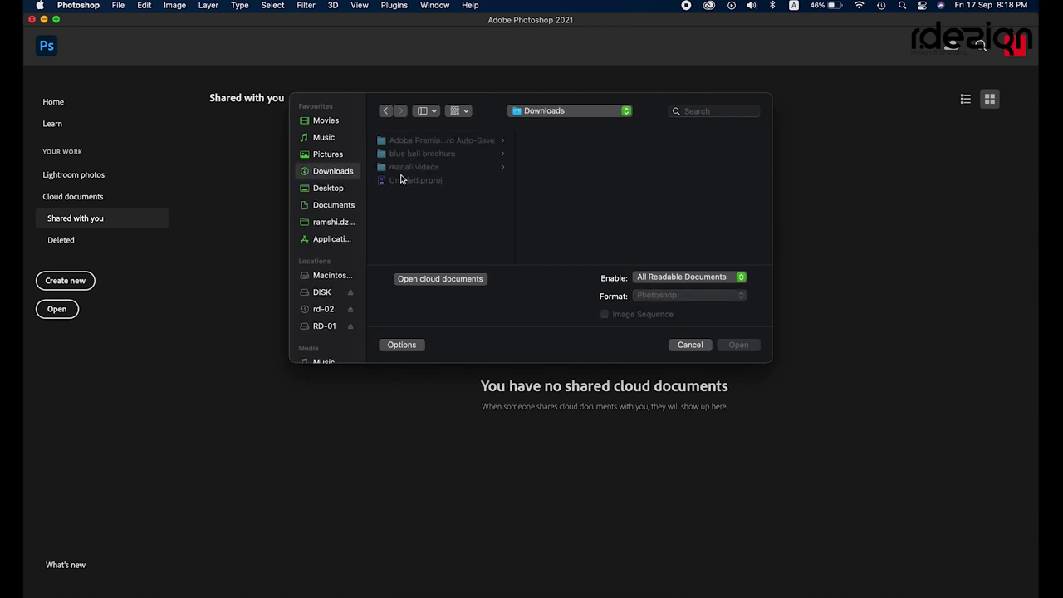
pyautogui.click(342, 188)
pyautogui.click(407, 141)
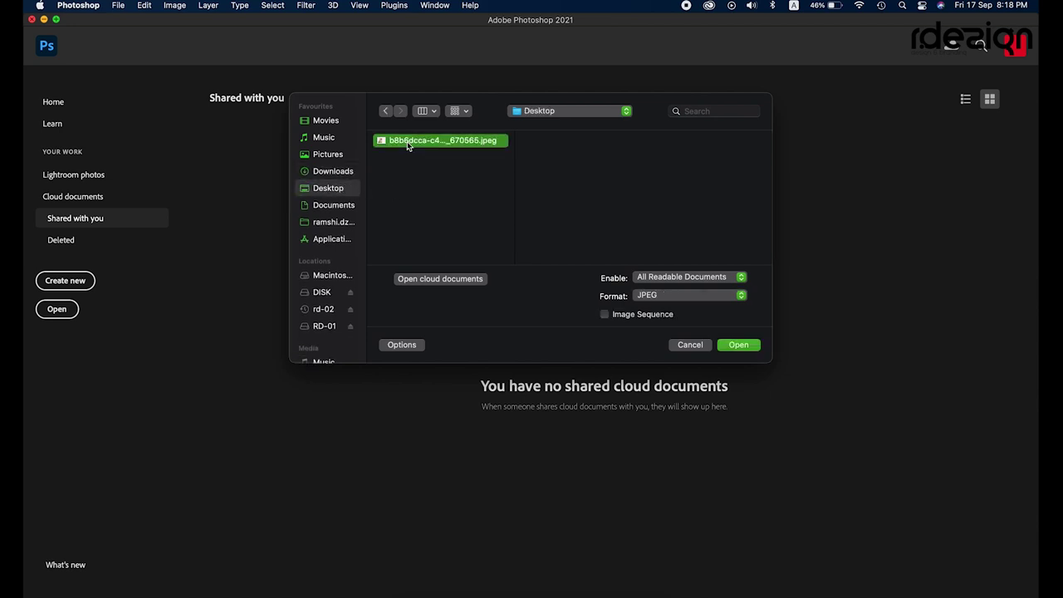
pyautogui.click(740, 345)
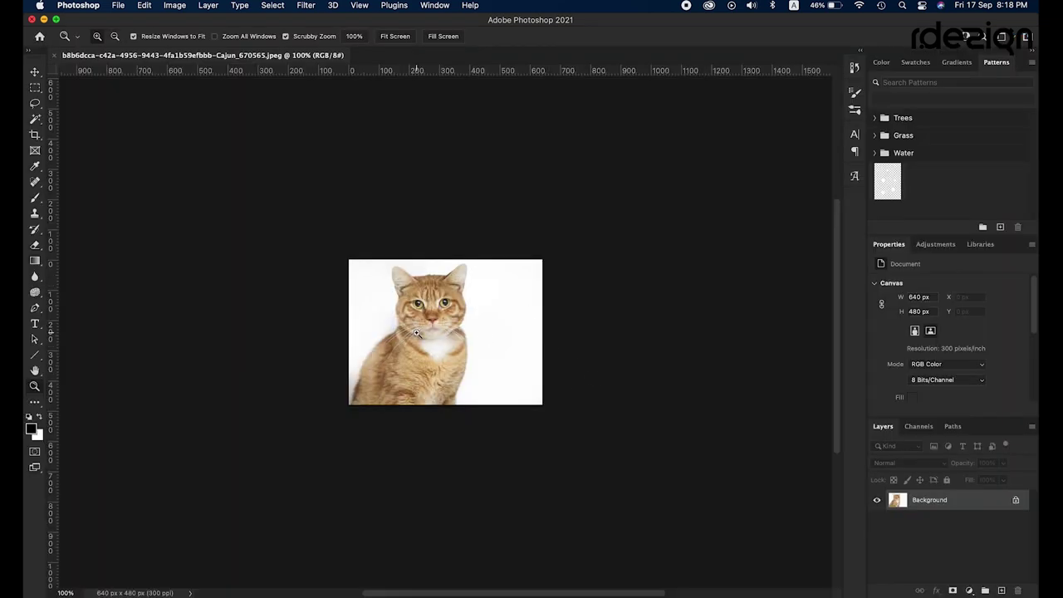
pyautogui.moveTo(438, 330); pyautogui.dragTo(487, 325)
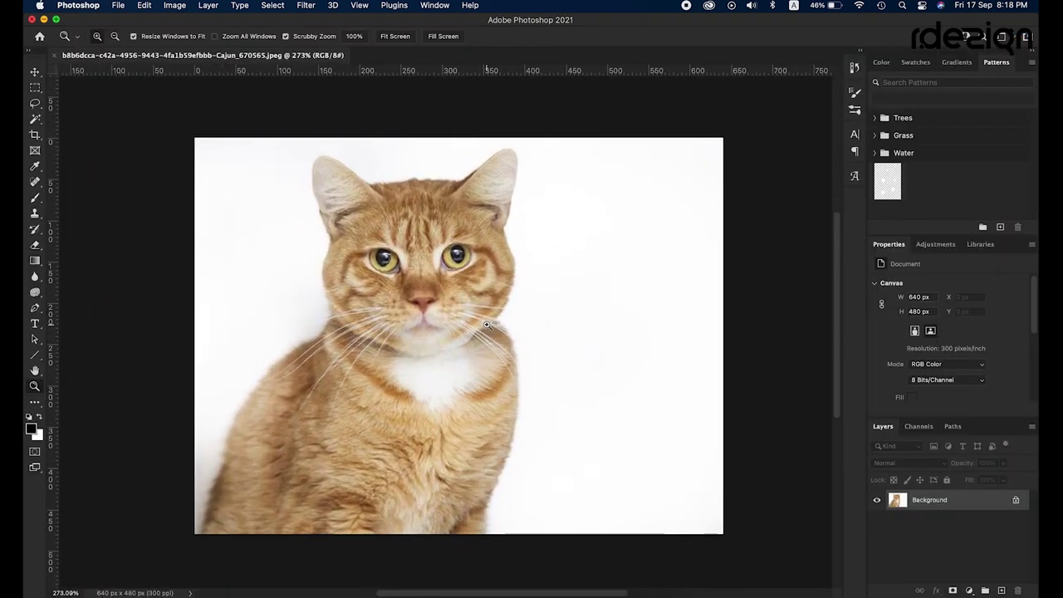
# With the Pen tool, trace curved anchors up the cat's left side to the left ear
pyautogui.press('p')
pyautogui.click(201, 541)
pyautogui.moveTo(219, 467); pyautogui.dragTo(230, 440)
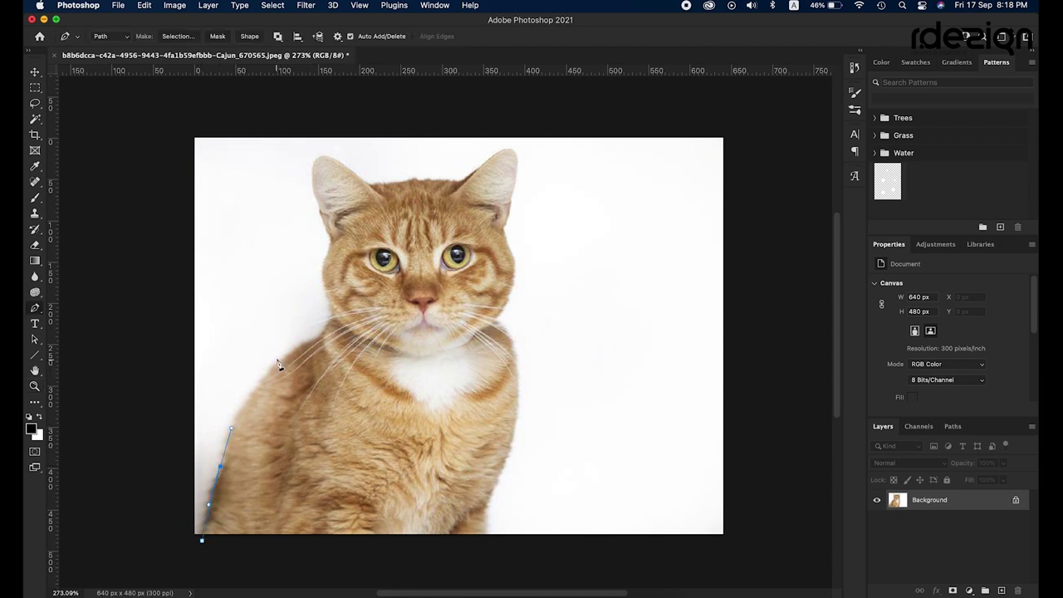
pyautogui.moveTo(278, 359); pyautogui.dragTo(310, 335)
pyautogui.moveTo(331, 310); pyautogui.dragTo(326, 288)
pyautogui.scroll(-2, 319, 205)
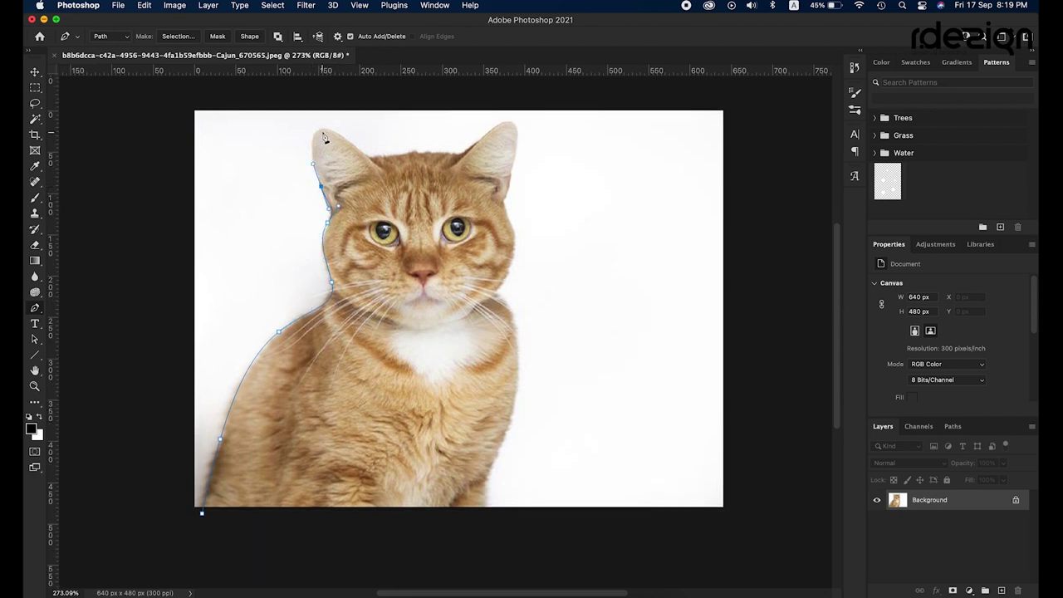
pyautogui.moveTo(320, 129); pyautogui.dragTo(331, 123)
pyautogui.moveTo(372, 156); pyautogui.dragTo(459, 153)
# Trace the right ear, cheek and chest, close the path, and convert it to a selection
pyautogui.click(501, 120)
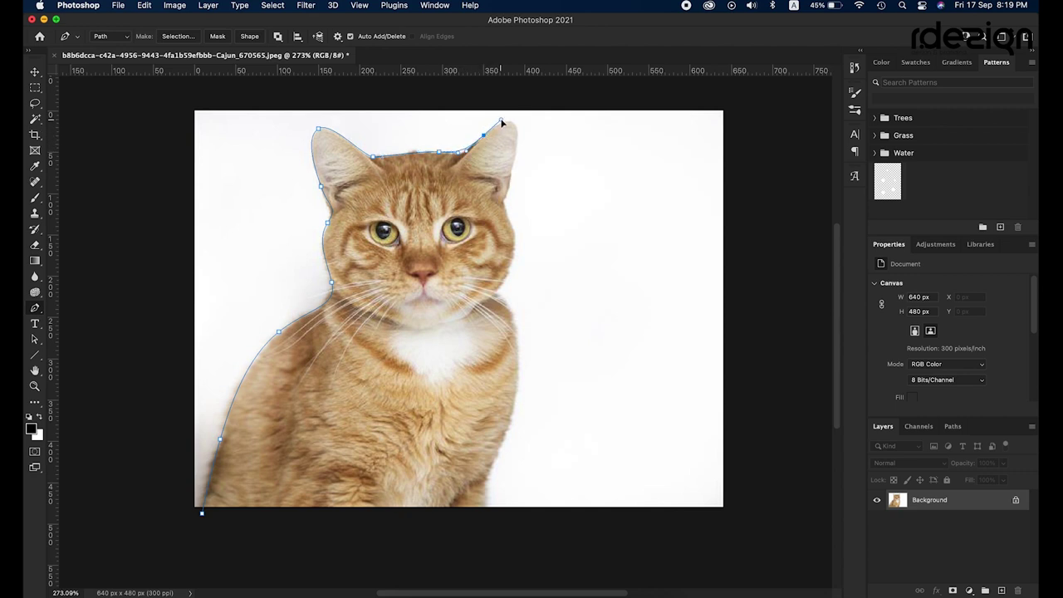
pyautogui.moveTo(518, 138); pyautogui.dragTo(516, 166)
pyautogui.click(505, 202)
pyautogui.moveTo(512, 257); pyautogui.dragTo(507, 281)
pyautogui.click(496, 295)
pyautogui.moveTo(517, 388); pyautogui.dragTo(502, 467)
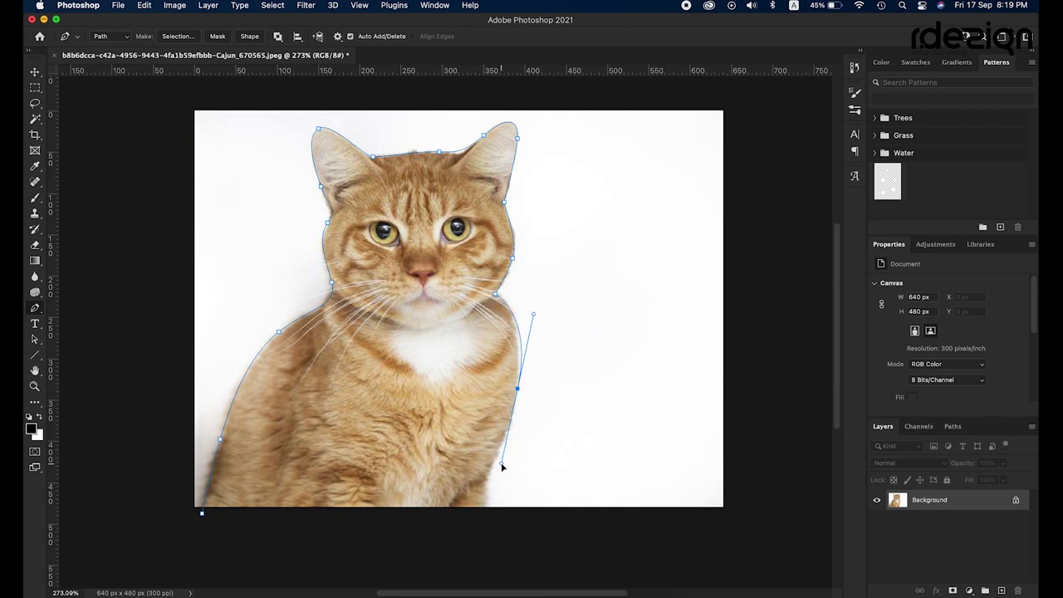
pyautogui.moveTo(489, 505); pyautogui.dragTo(504, 547)
pyautogui.click(202, 514)
pyautogui.hotkey('ctrl', 'Return')
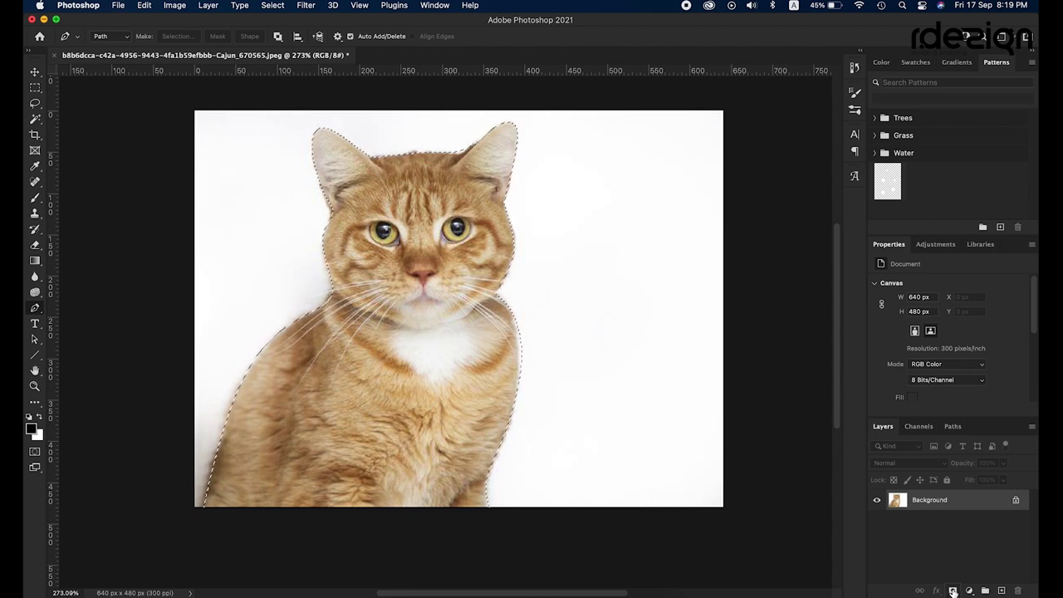
# Try a layer mask, undo it, and toggle the selection between cat and background
pyautogui.click(953, 590)
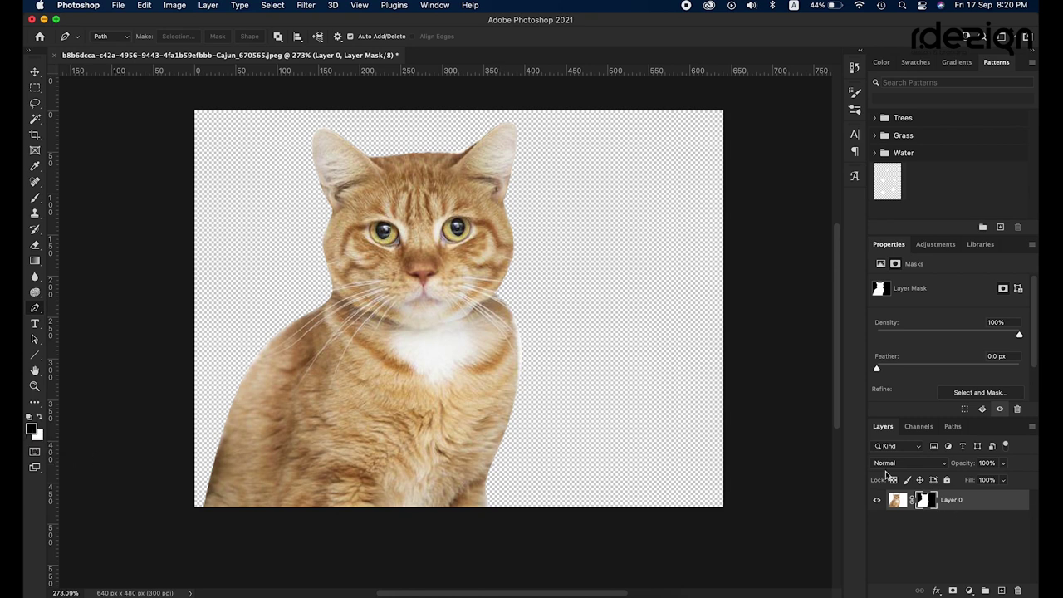
pyautogui.hotkey('ctrl', 'z')
pyautogui.hotkey('ctrl', 'z')
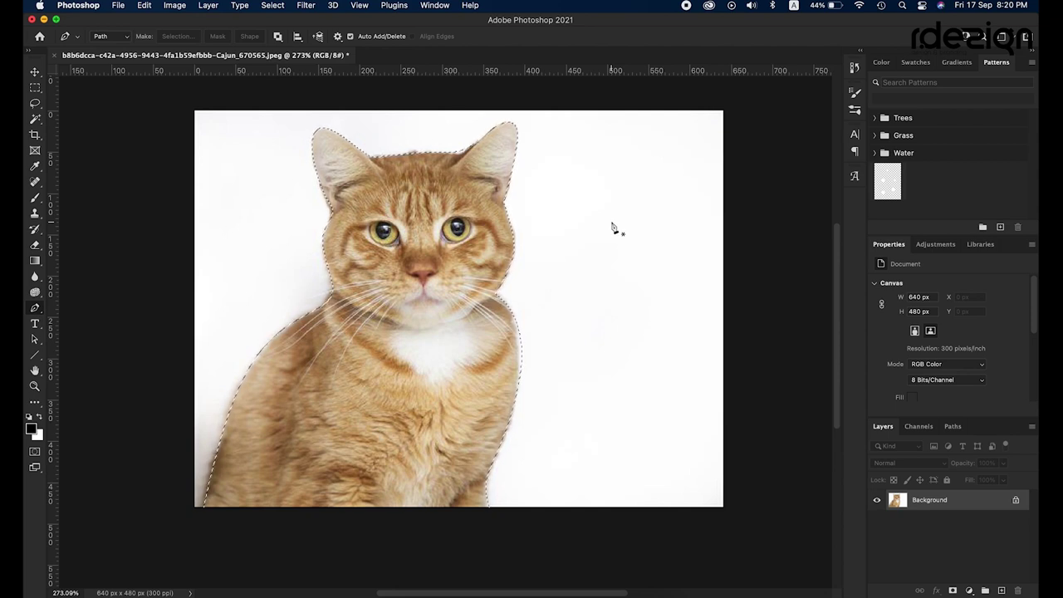
pyautogui.hotkey('shift', 'ctrl', 'i')
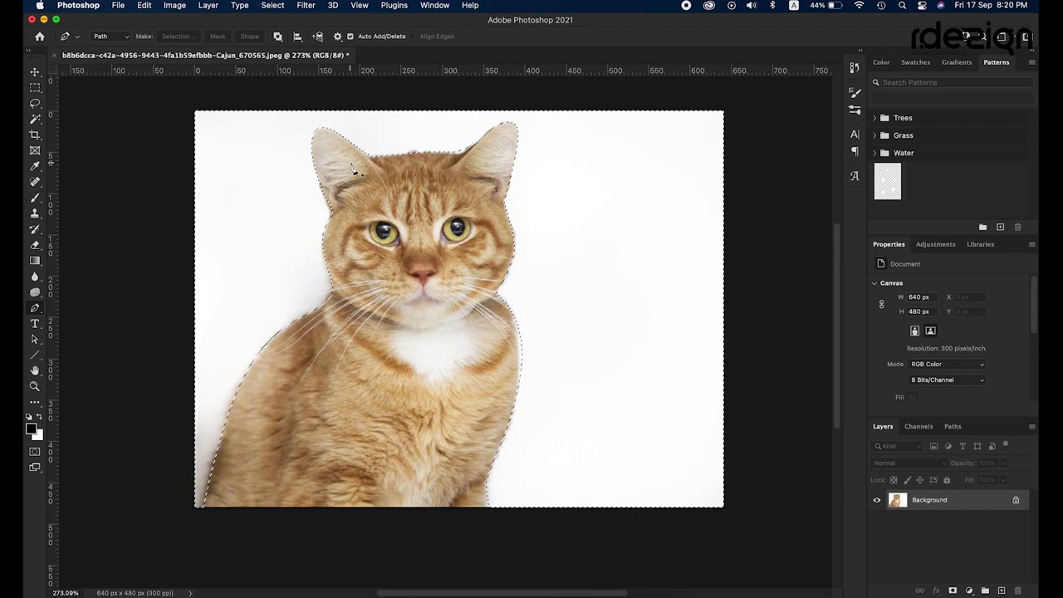
pyautogui.click(275, 7)
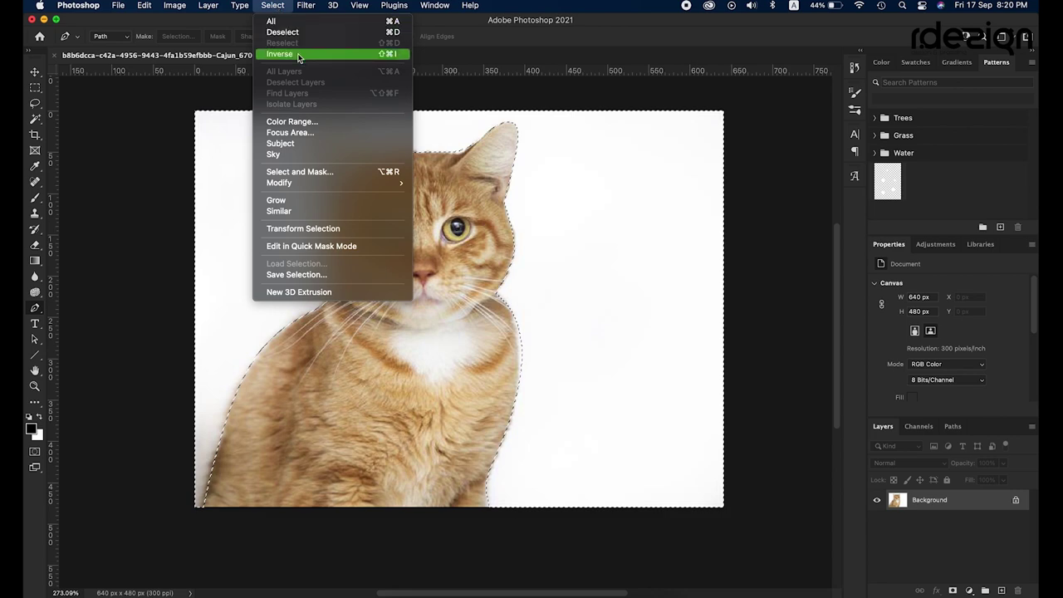
pyautogui.click(299, 55)
pyautogui.click(274, 7)
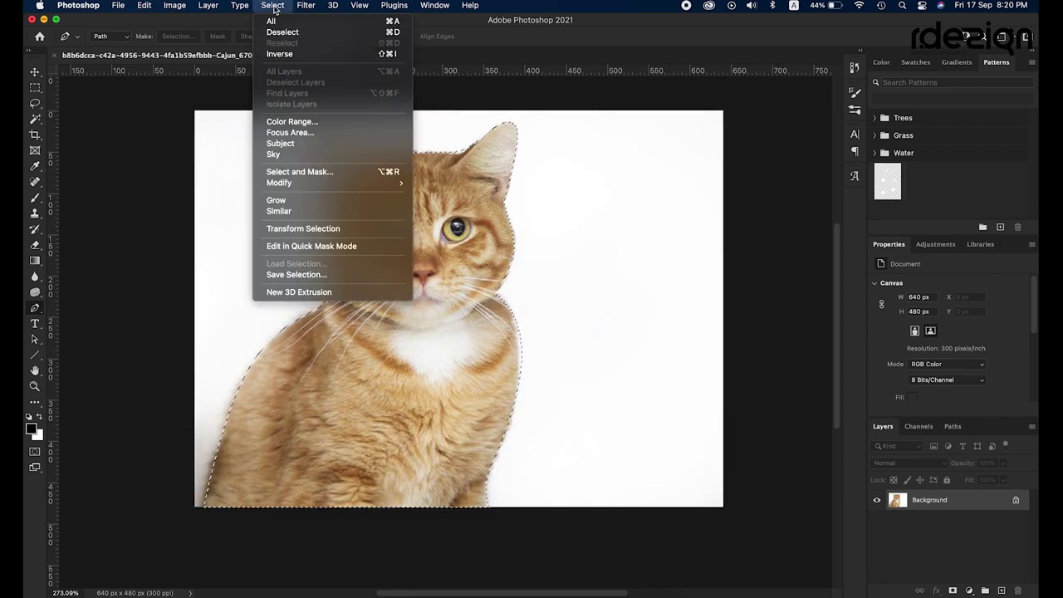
pyautogui.click(289, 54)
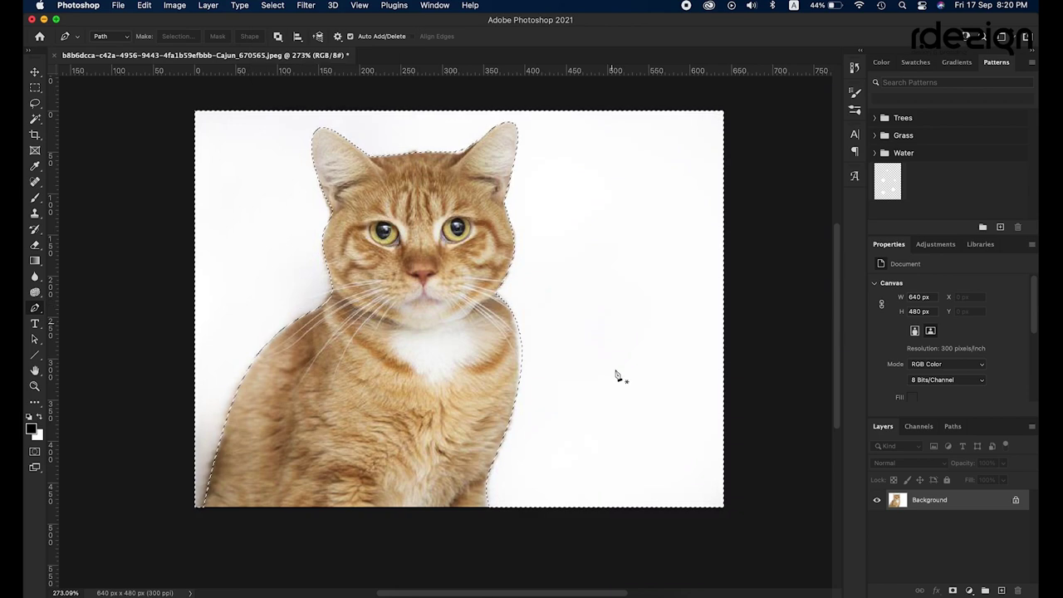
# Invert the selection to the cat, add a layer mask hiding the white background, then go to Chrome
pyautogui.click(953, 590)
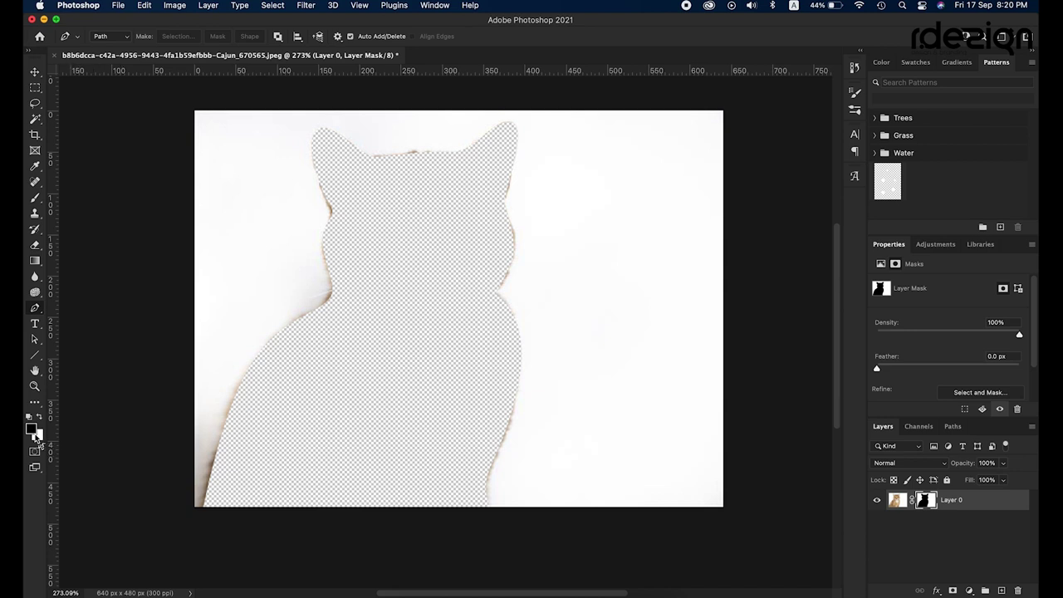
pyautogui.hotkey('ctrl', 'z')
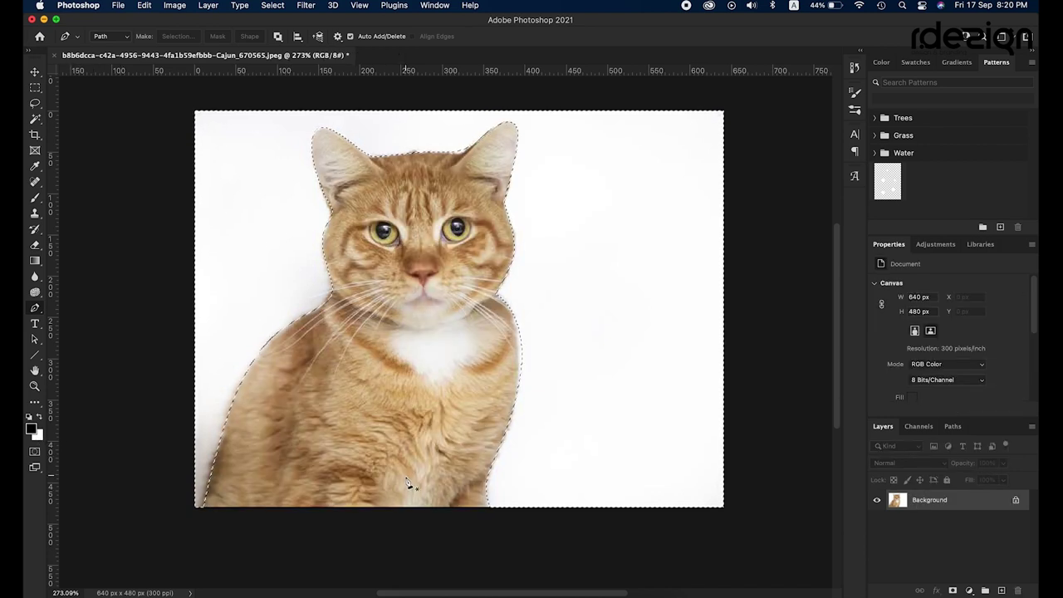
pyautogui.click(273, 5)
pyautogui.click(293, 55)
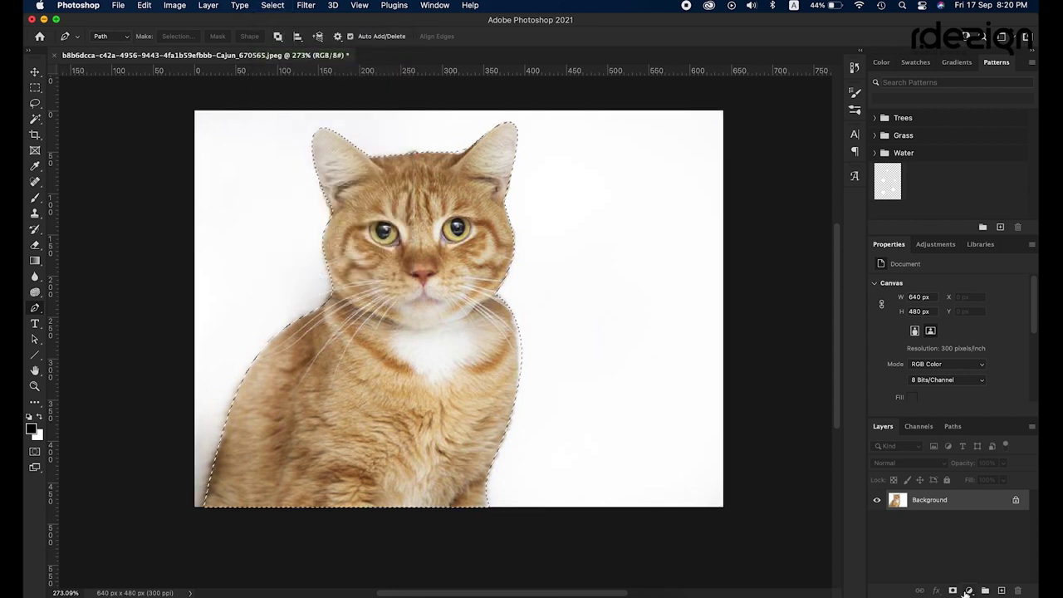
pyautogui.click(953, 591)
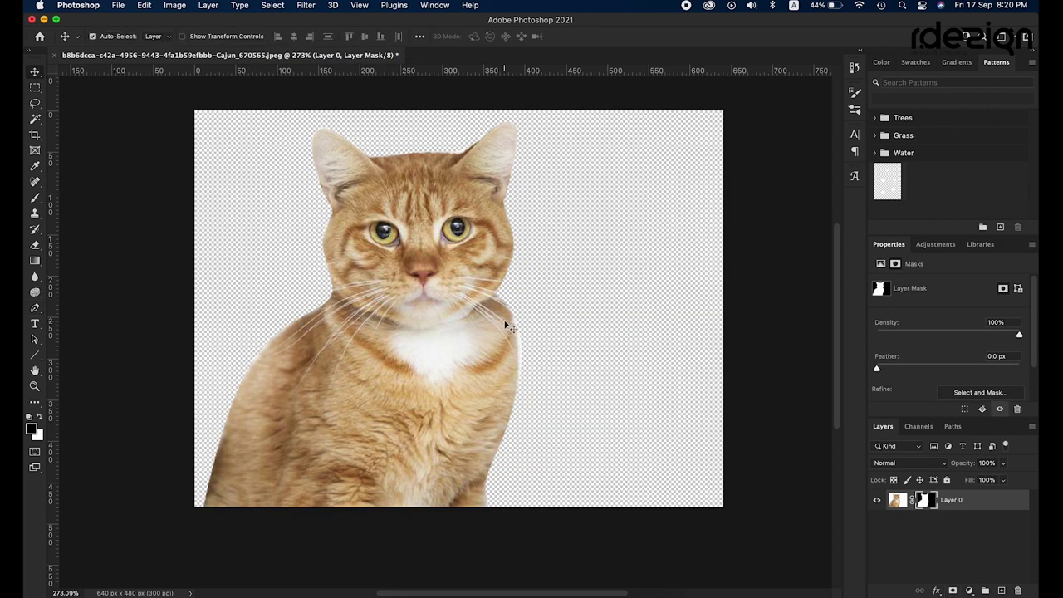
pyautogui.click(550, 593)
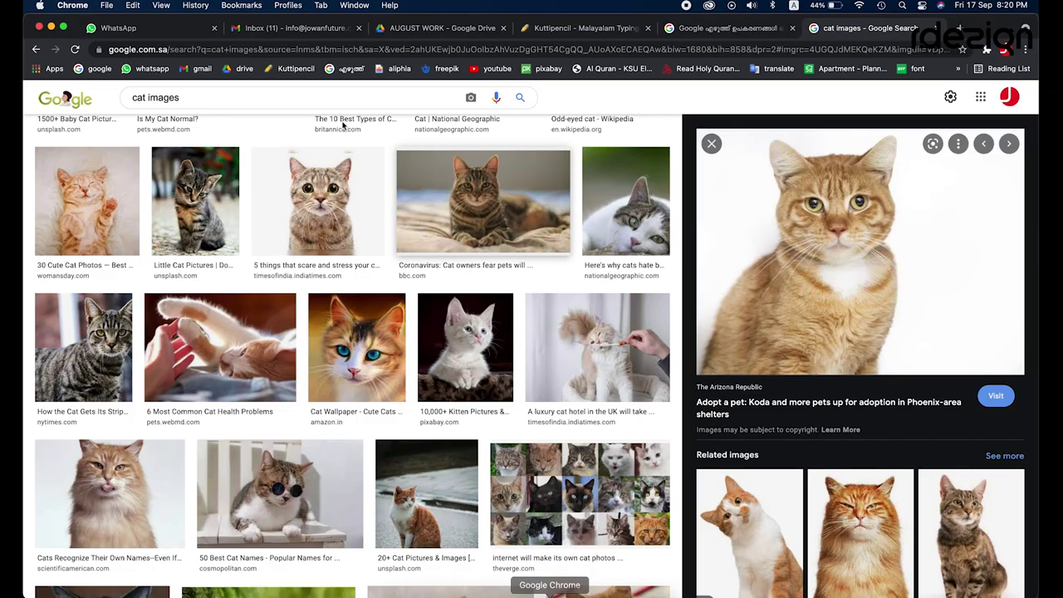
# Search Google Images for 'green background' and preview the green forest picture
pyautogui.click(206, 96)
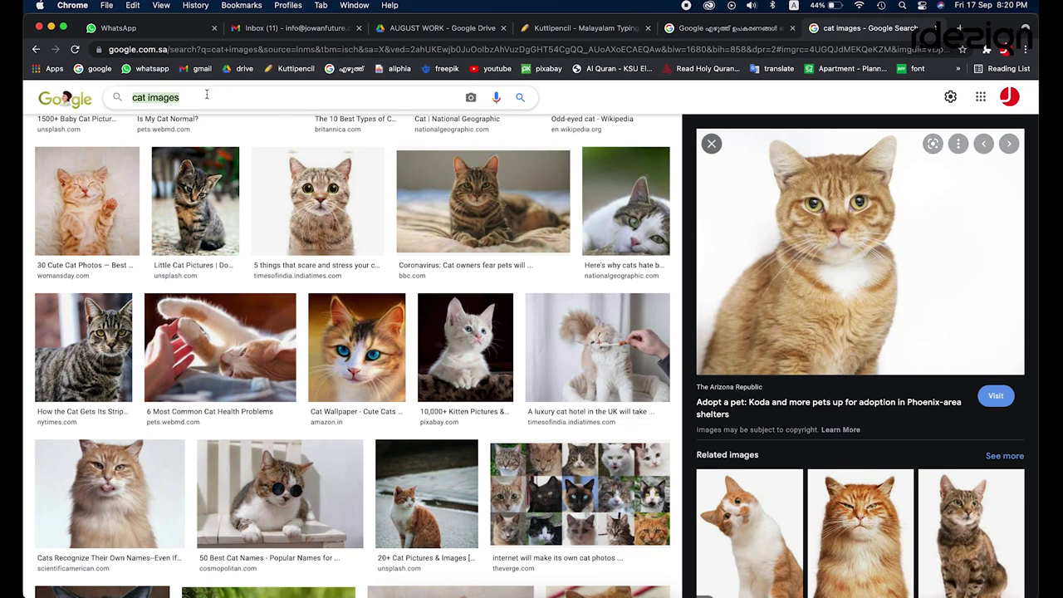
pyautogui.write('green ')
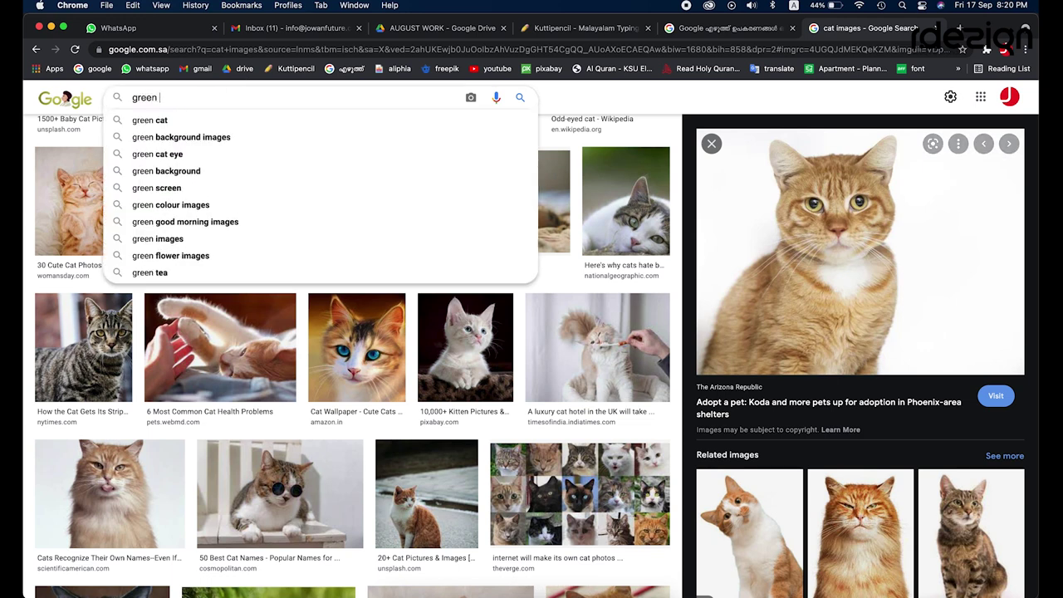
pyautogui.write('ba')
pyautogui.press('Down')
pyautogui.press('Return')
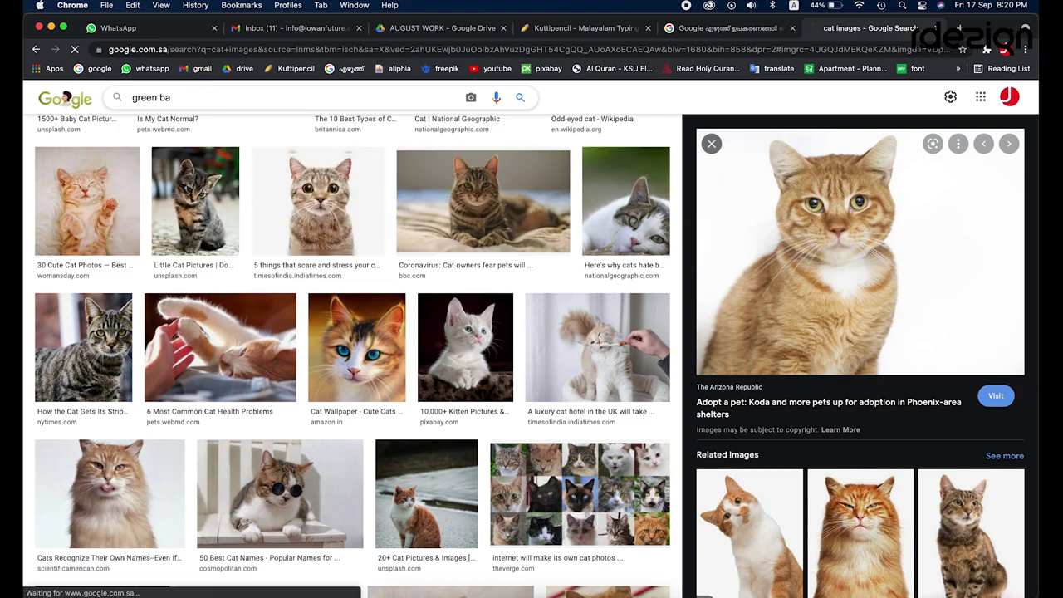
pyautogui.scroll(-1, 374, 332)
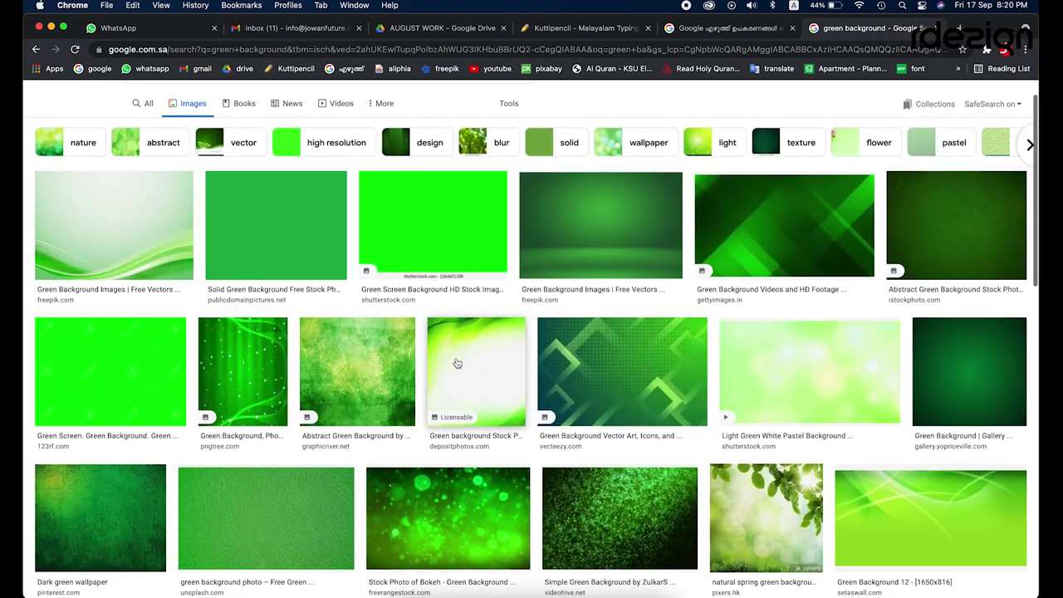
pyautogui.scroll(-5, 455, 361)
pyautogui.scroll(-1, 455, 360)
pyautogui.scroll(-2, 456, 361)
pyautogui.scroll(-3, 455, 358)
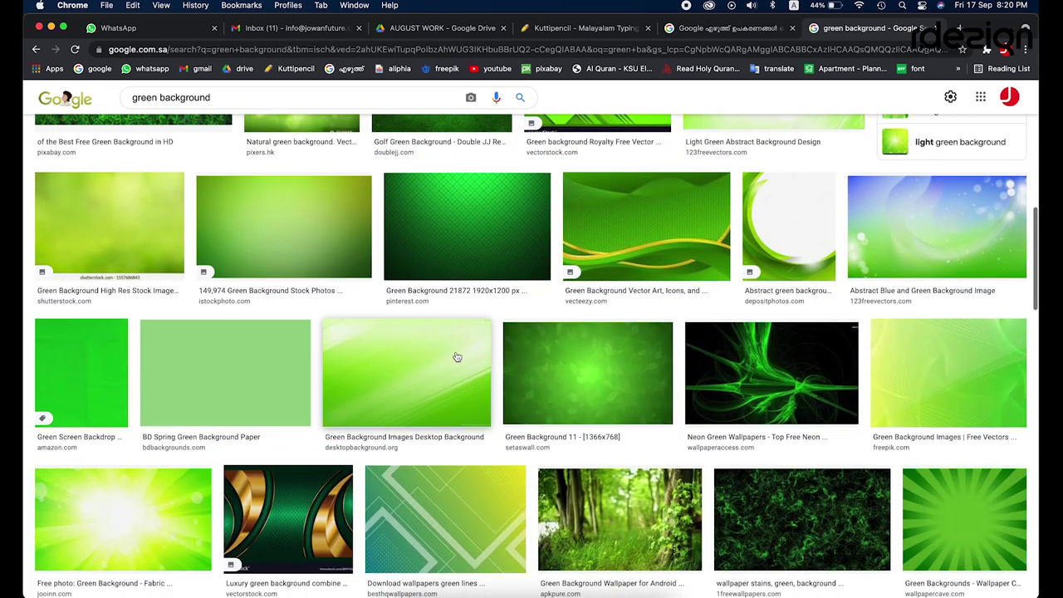
pyautogui.scroll(-3, 456, 357)
pyautogui.scroll(-2, 531, 332)
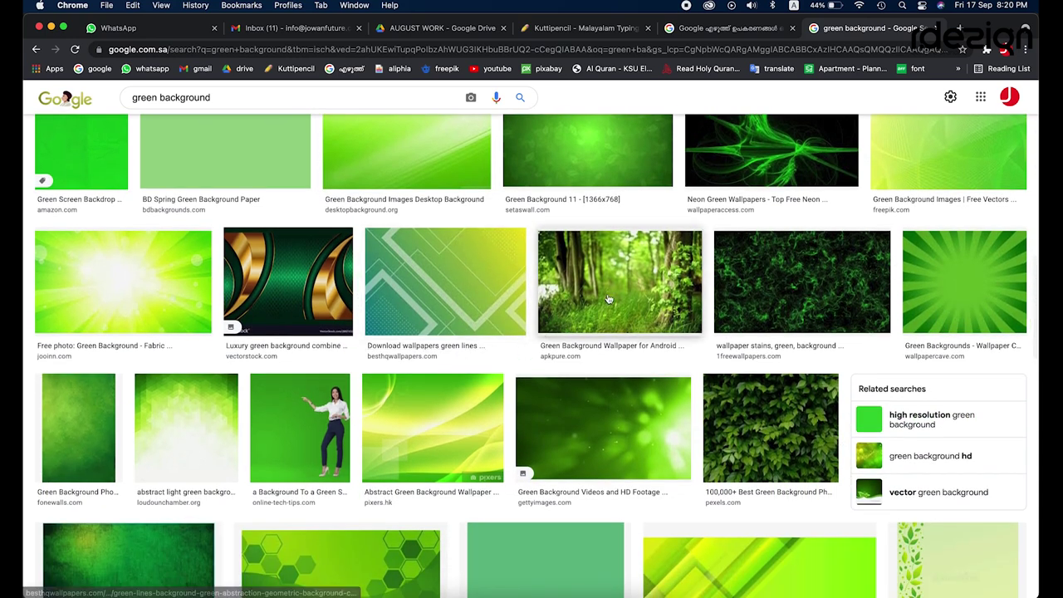
pyautogui.click(607, 299)
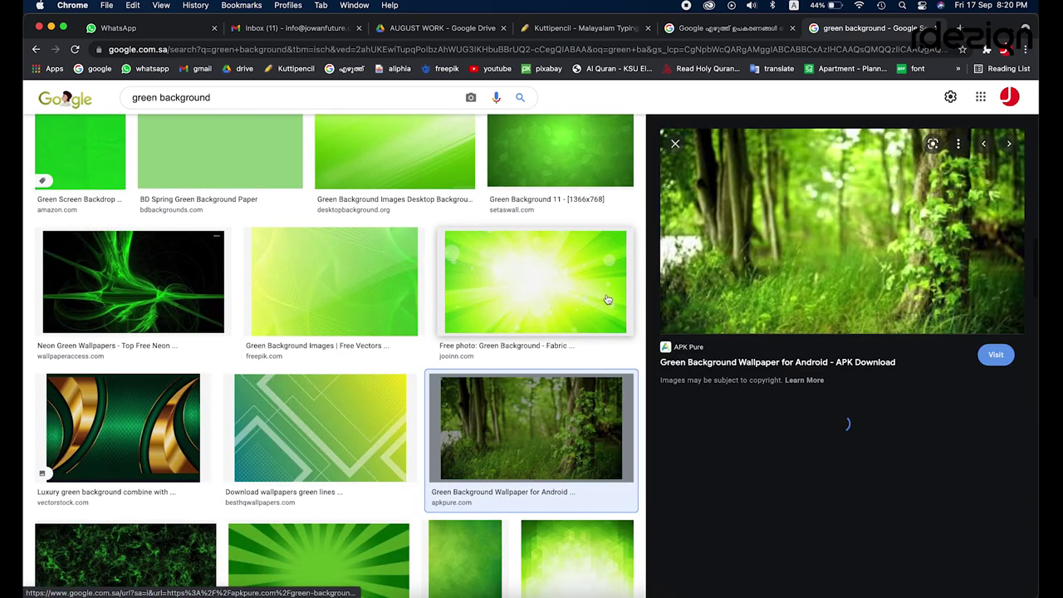
# Save the forest picture to the Desktop as screen-0 and return to Photoshop
pyautogui.rightClick(835, 193)
pyautogui.click(864, 329)
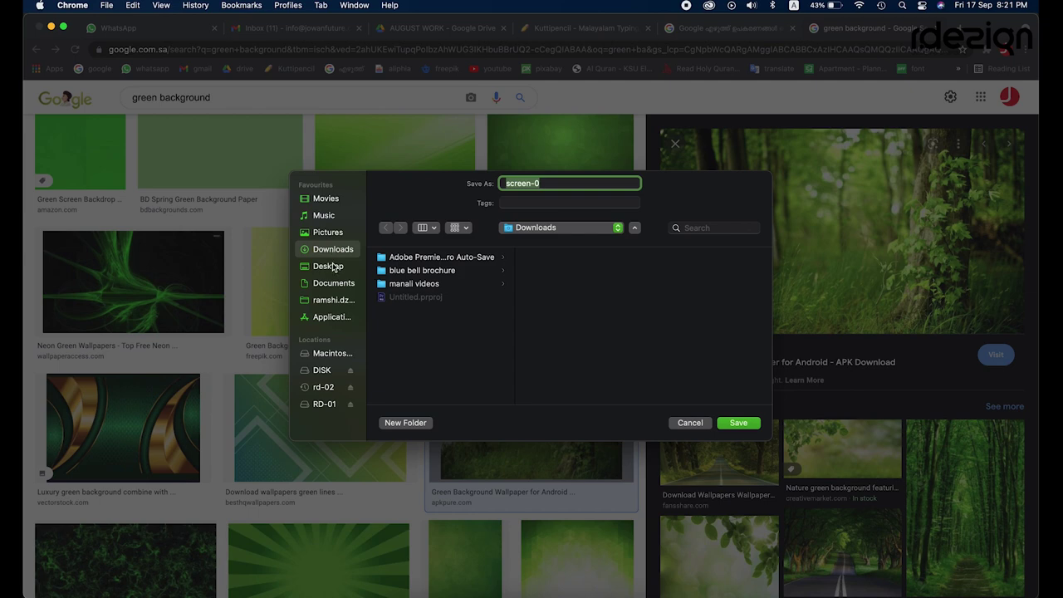
pyautogui.click(333, 266)
pyautogui.click(738, 423)
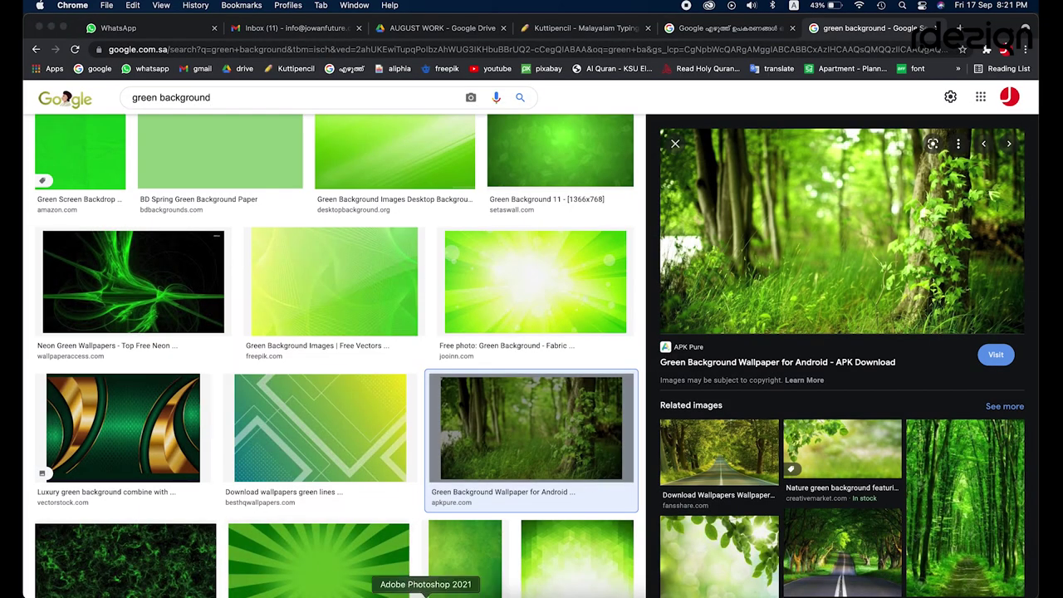
pyautogui.click(427, 593)
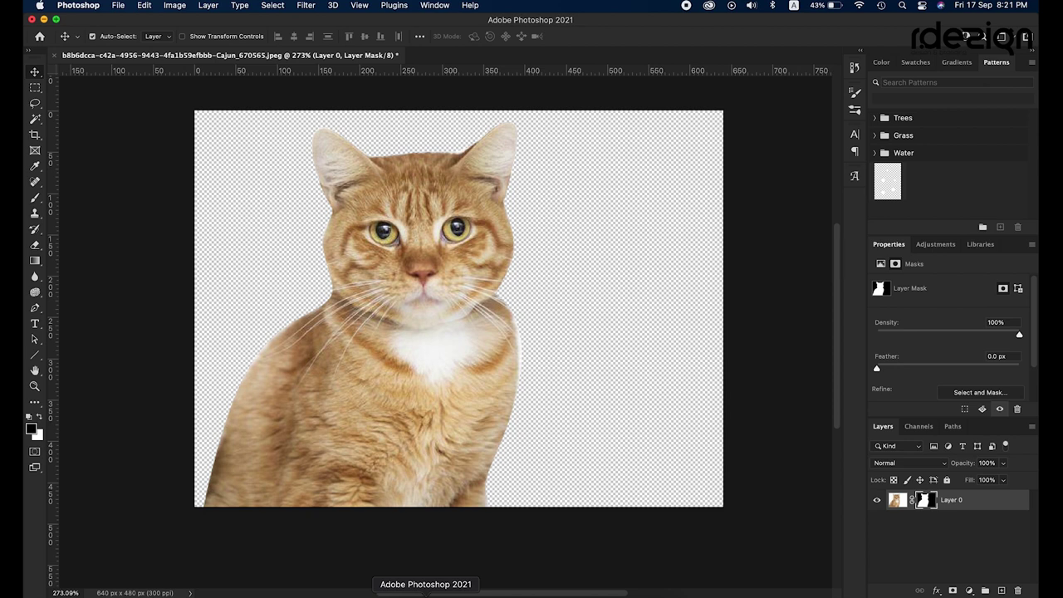
# Open screen-0.jpeg in Photoshop and dismiss the locked background layer warning
pyautogui.click(121, 6)
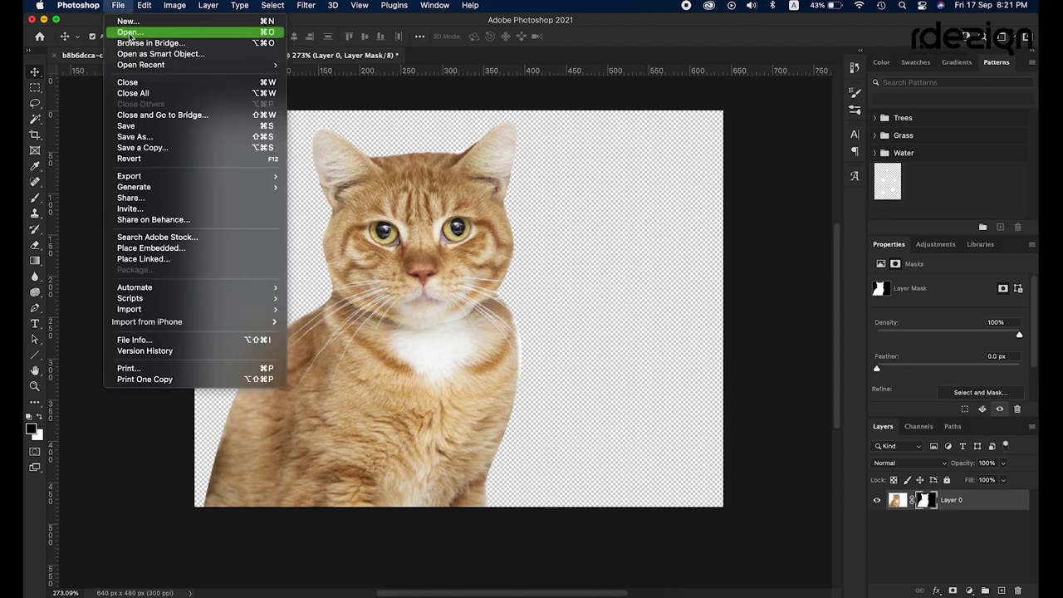
pyautogui.click(127, 32)
pyautogui.click(402, 155)
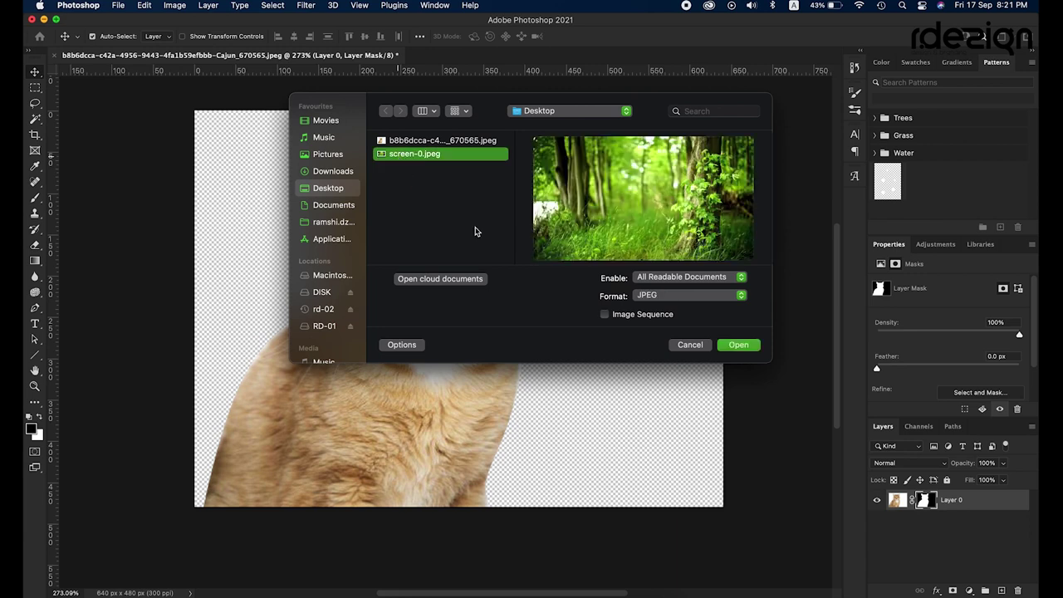
pyautogui.click(739, 345)
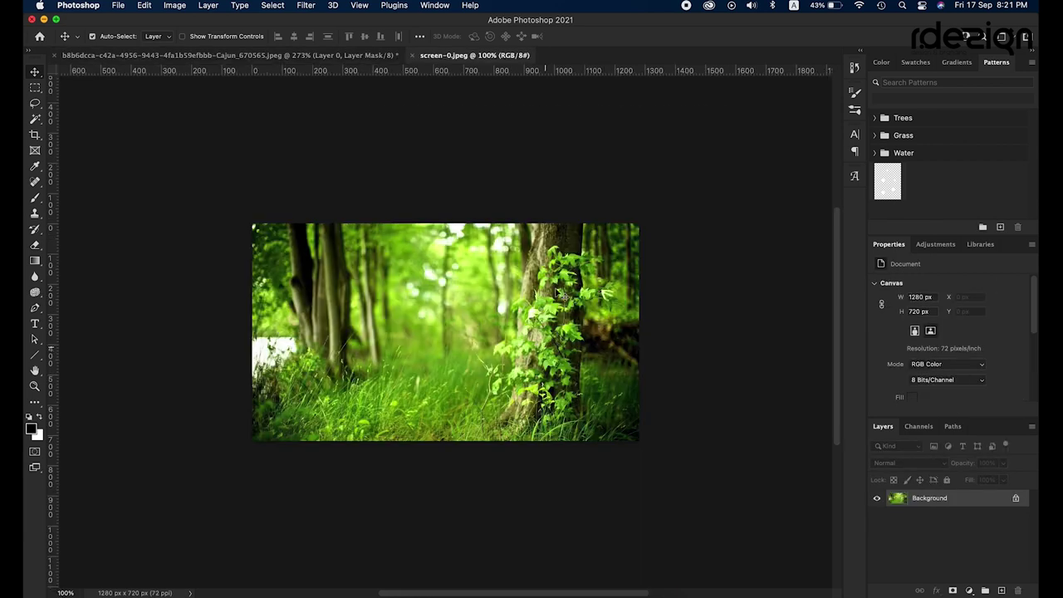
pyautogui.moveTo(453, 329); pyautogui.dragTo(467, 339)
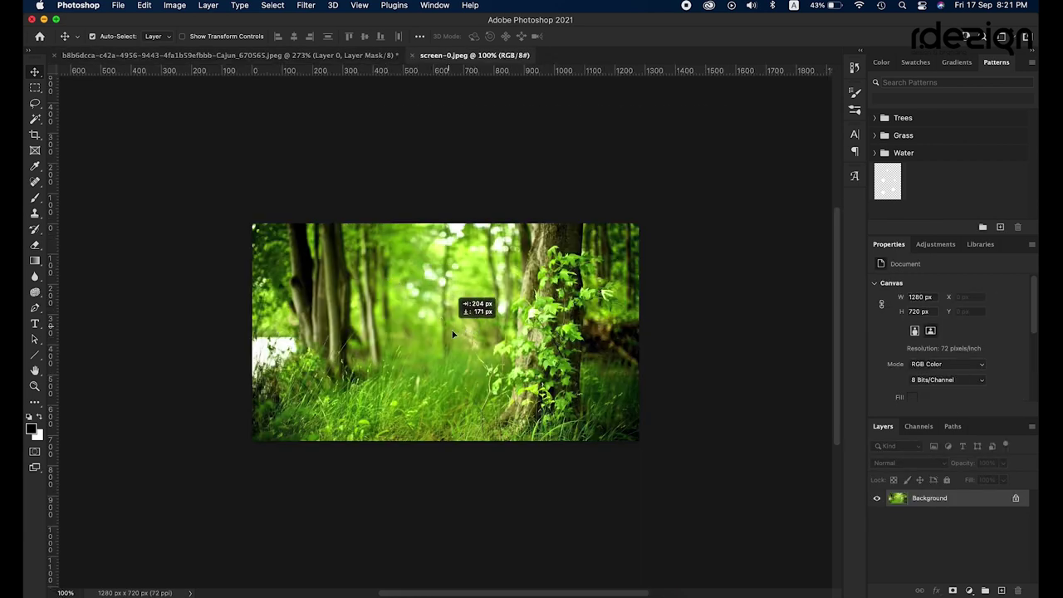
pyautogui.click(508, 300)
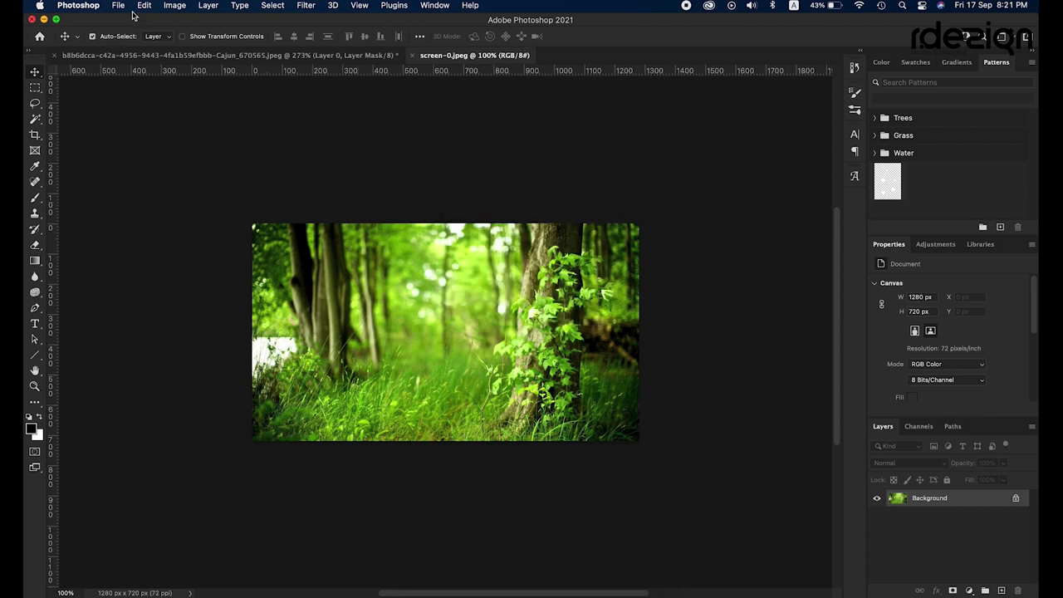
# Select all of the forest image and cut it to the clipboard
pyautogui.click(271, 7)
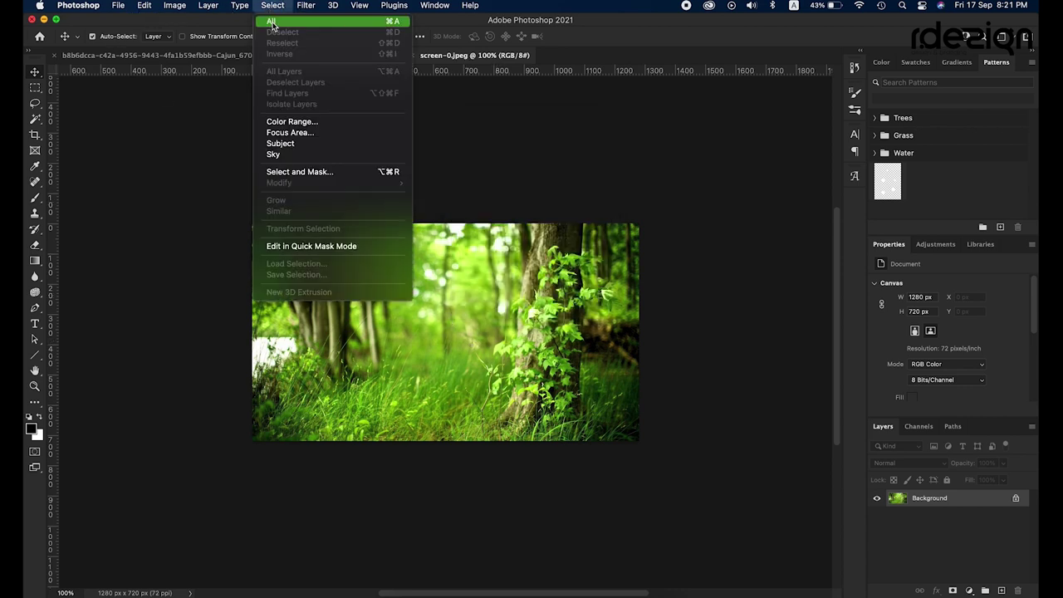
pyautogui.click(396, 28)
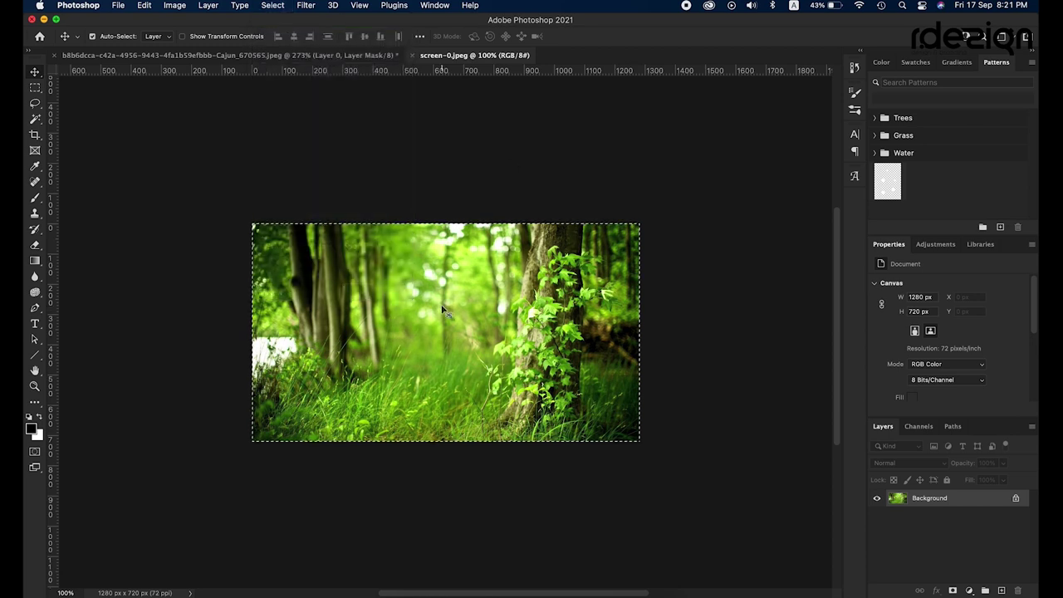
pyautogui.click(141, 5)
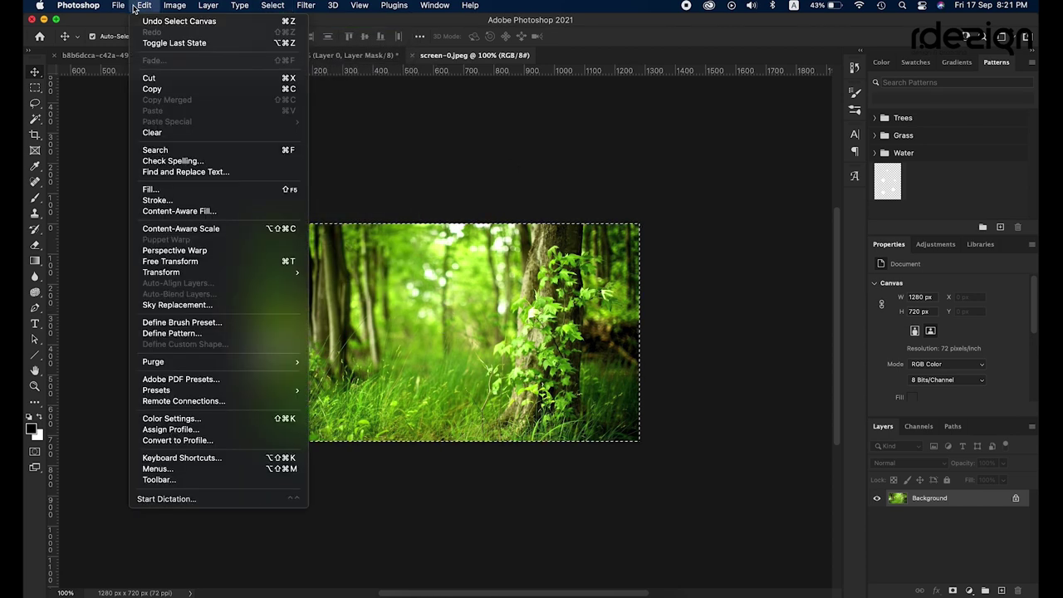
pyautogui.click(168, 83)
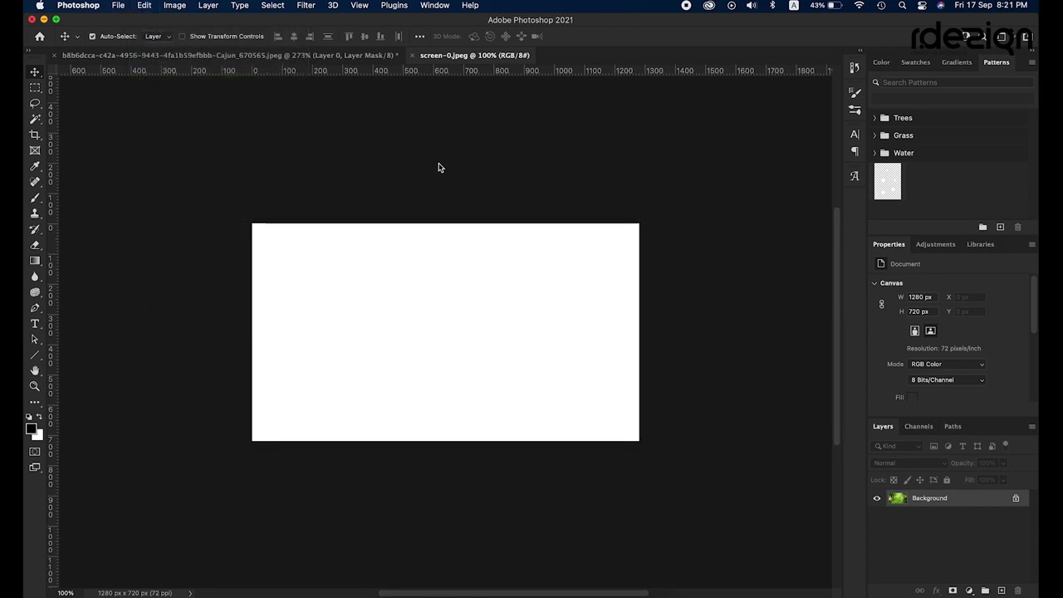
pyautogui.click(277, 55)
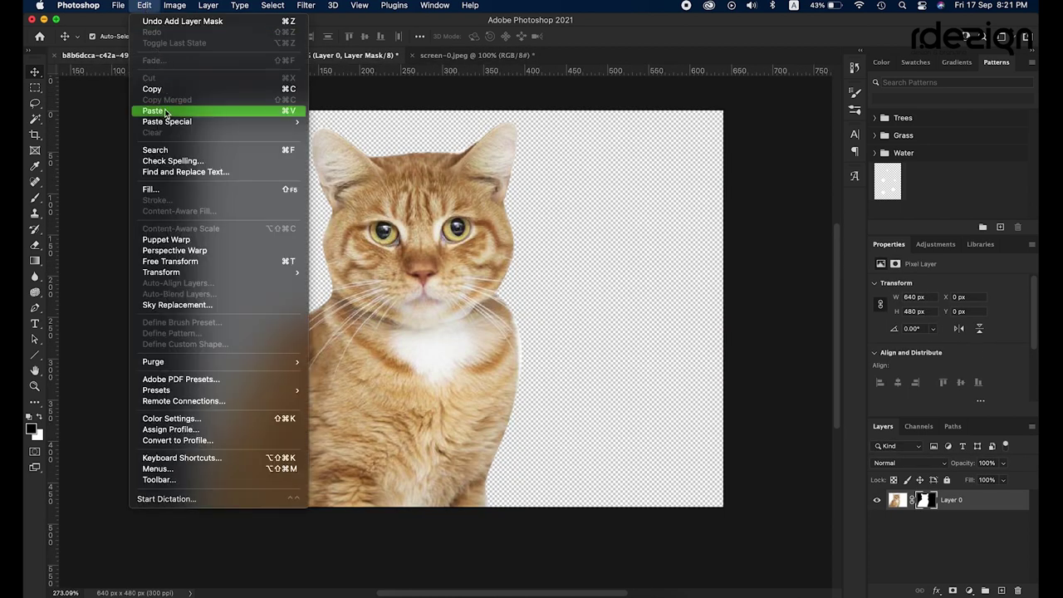
# Paste the forest into the cat document as Layer 1 and start Free Transform on it
pyautogui.click(291, 114)
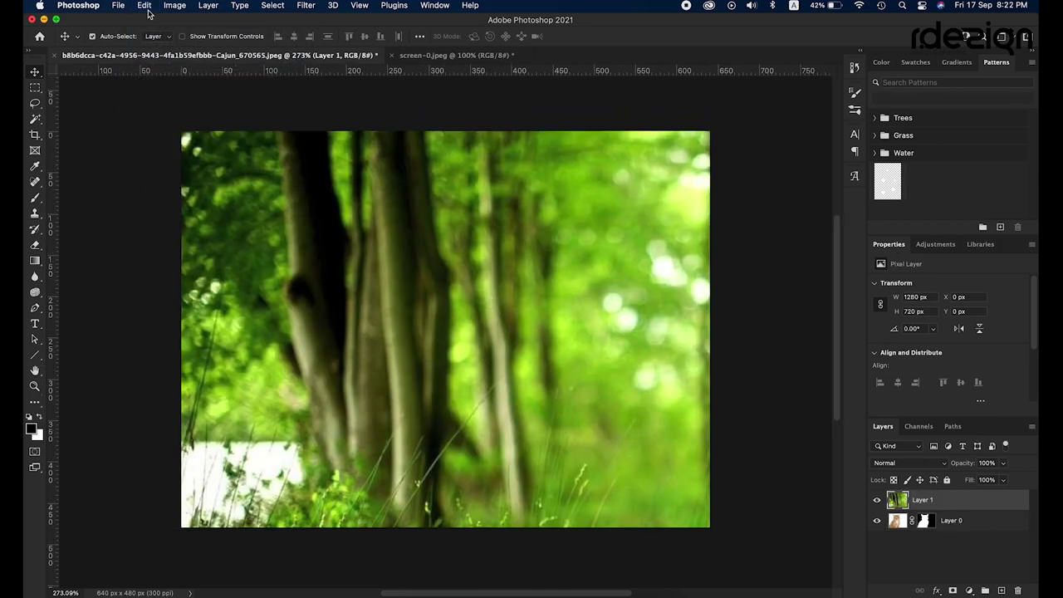
pyautogui.click(144, 6)
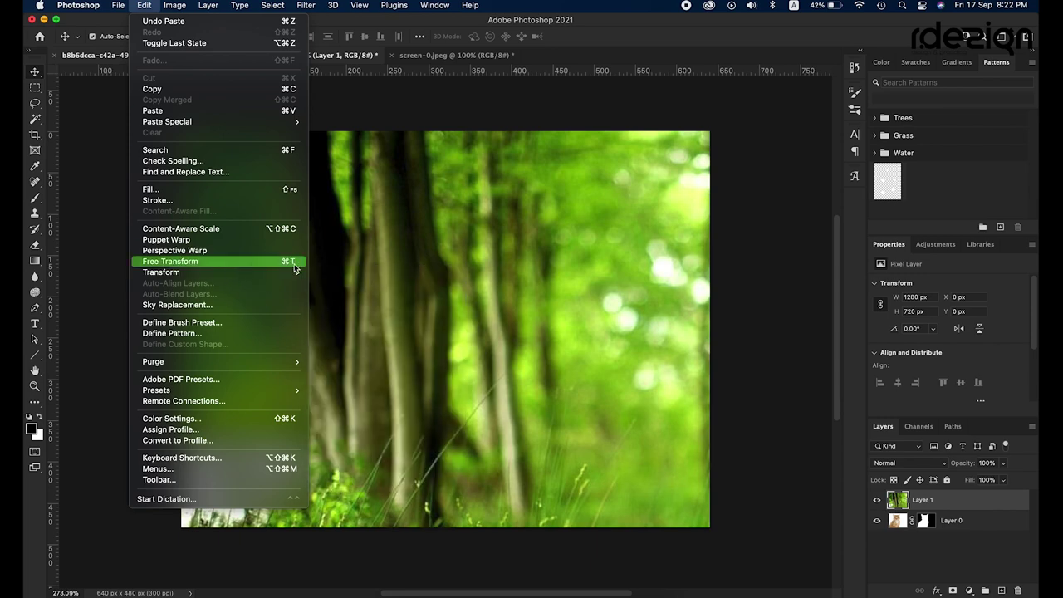
pyautogui.click(453, 417)
pyautogui.click(146, 7)
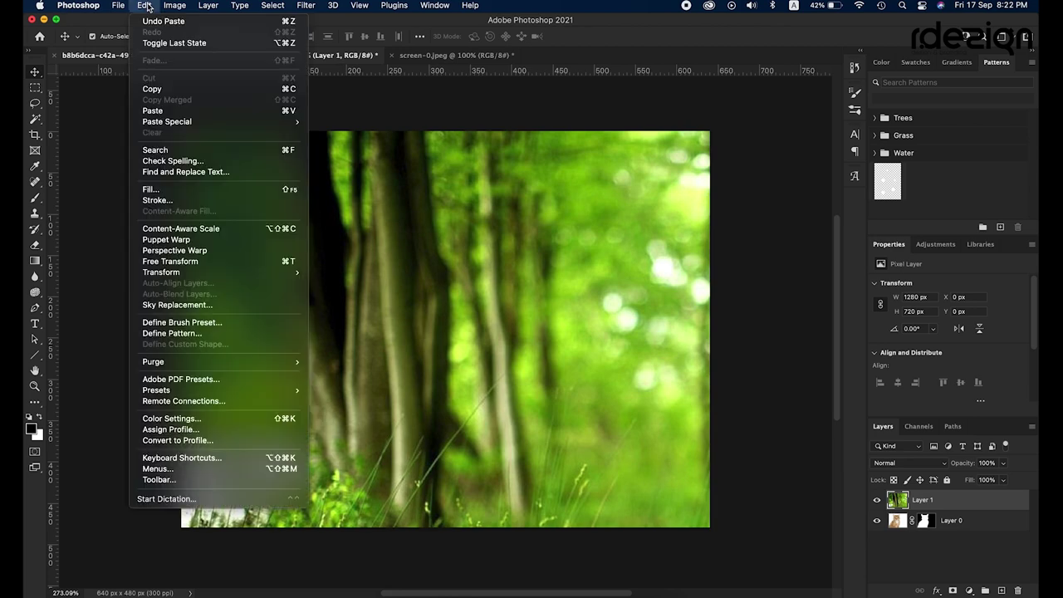
pyautogui.click(273, 264)
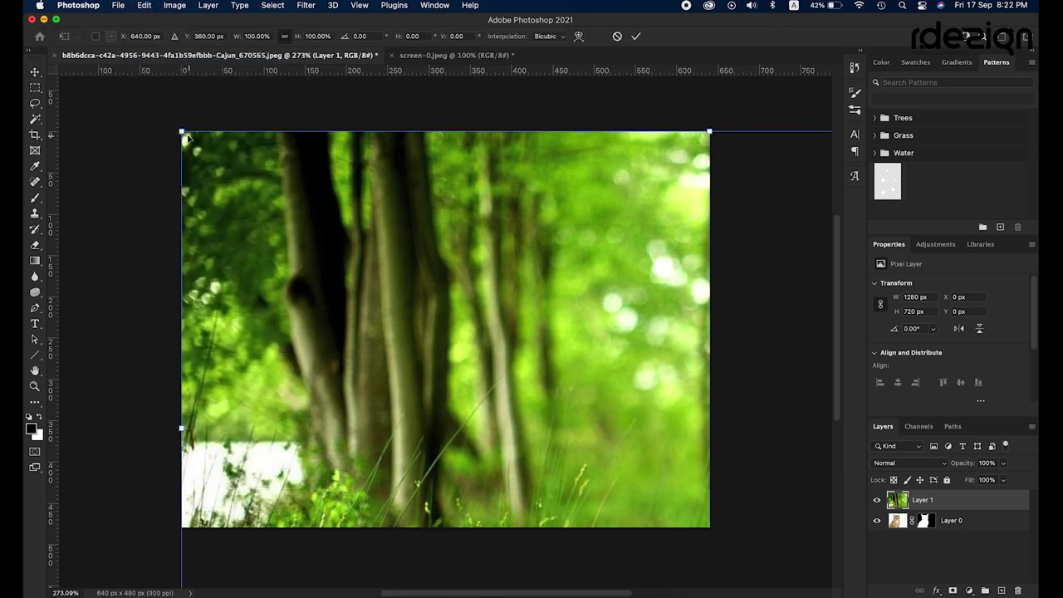
# Scale the forest Layer 1 to fill the canvas and drag it beneath the cat layer
pyautogui.moveTo(184, 135)
pyautogui.mouseDown()
pyautogui.moveTo(299, 232)
pyautogui.moveTo(114, 108)
pyautogui.moveTo(444, 280)
pyautogui.moveTo(114, 107)
pyautogui.moveTo(183, 150)
pyautogui.moveTo(159, 137)
pyautogui.mouseUp()
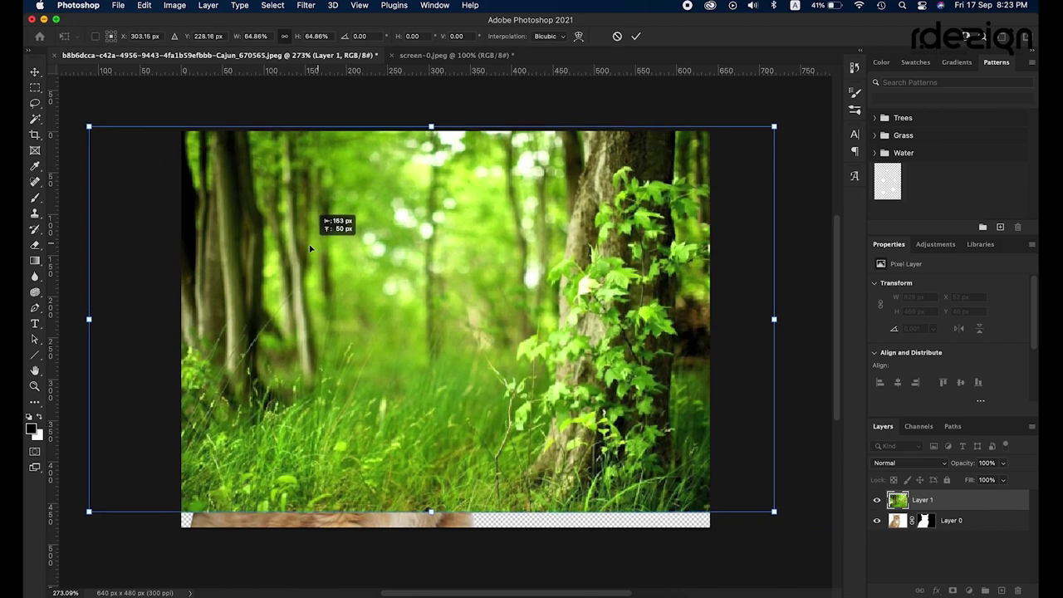
pyautogui.moveTo(390, 261); pyautogui.dragTo(318, 259)
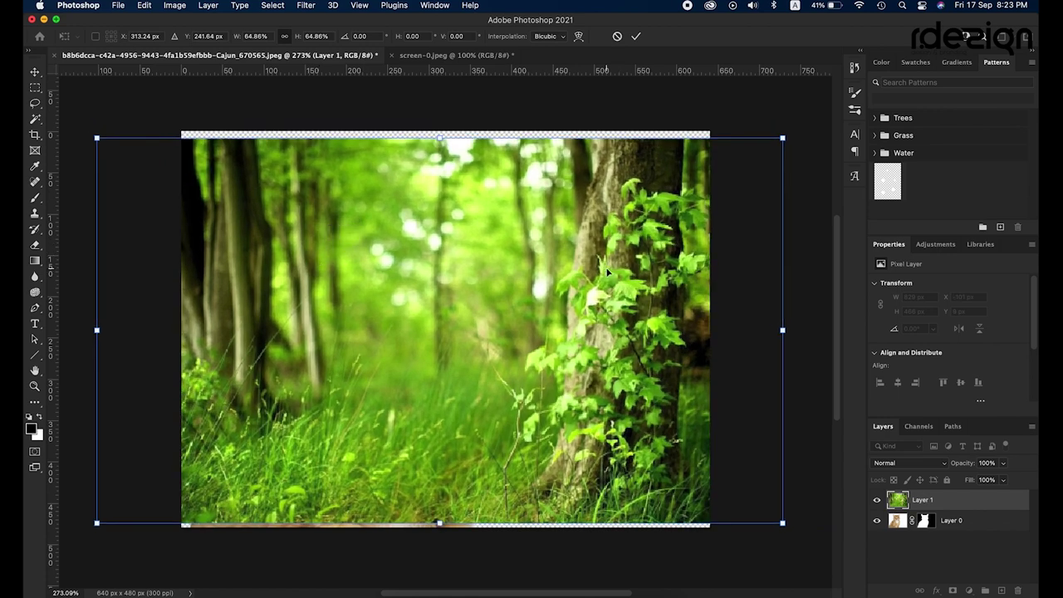
pyautogui.press('Return')
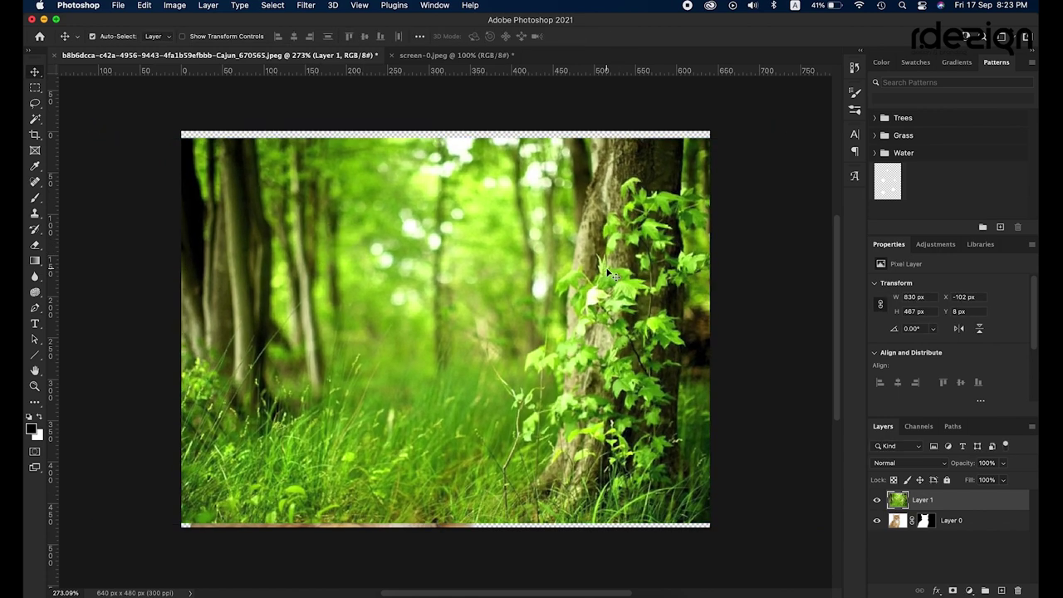
pyautogui.press('super')
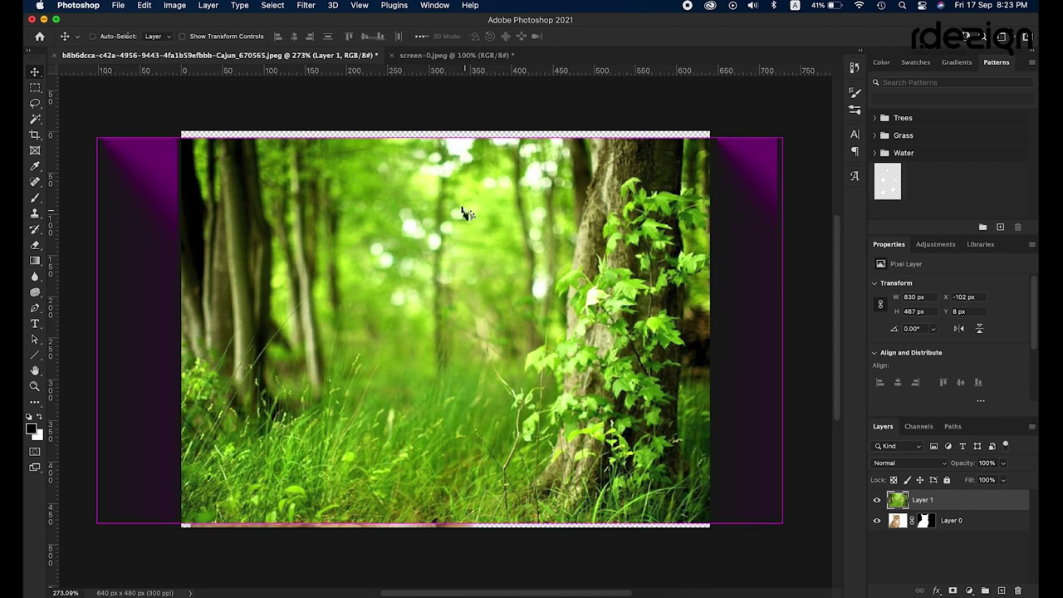
pyautogui.moveTo(468, 215)
pyautogui.mouseDown()
pyautogui.moveTo(463, 232)
pyautogui.moveTo(532, 247)
pyautogui.mouseUp()
pyautogui.press('super+t')
pyautogui.moveTo(543, 307); pyautogui.dragTo(543, 308)
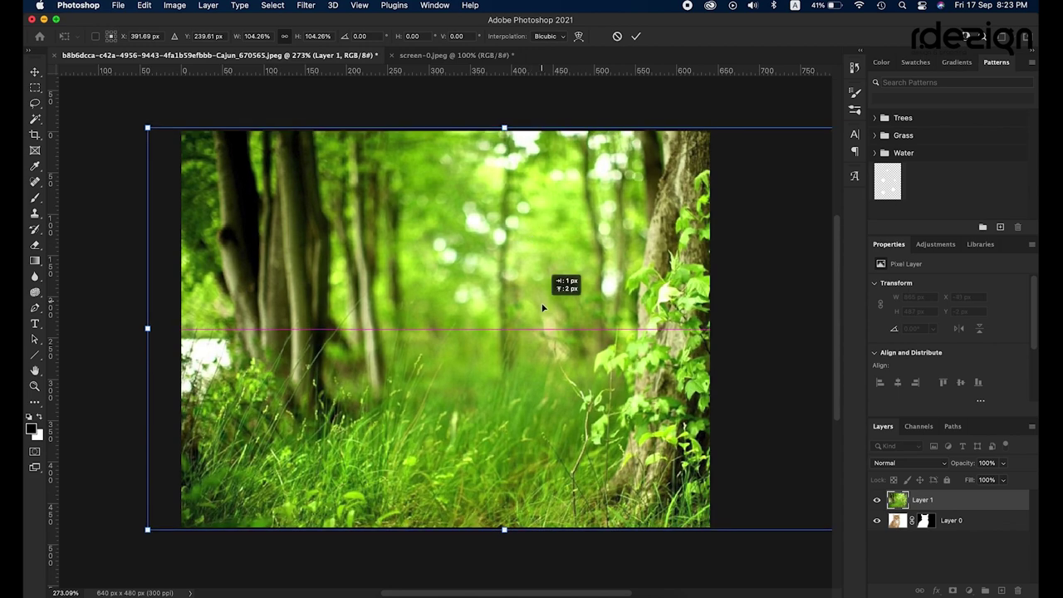
pyautogui.moveTo(542, 309); pyautogui.dragTo(541, 307)
pyautogui.press('Return')
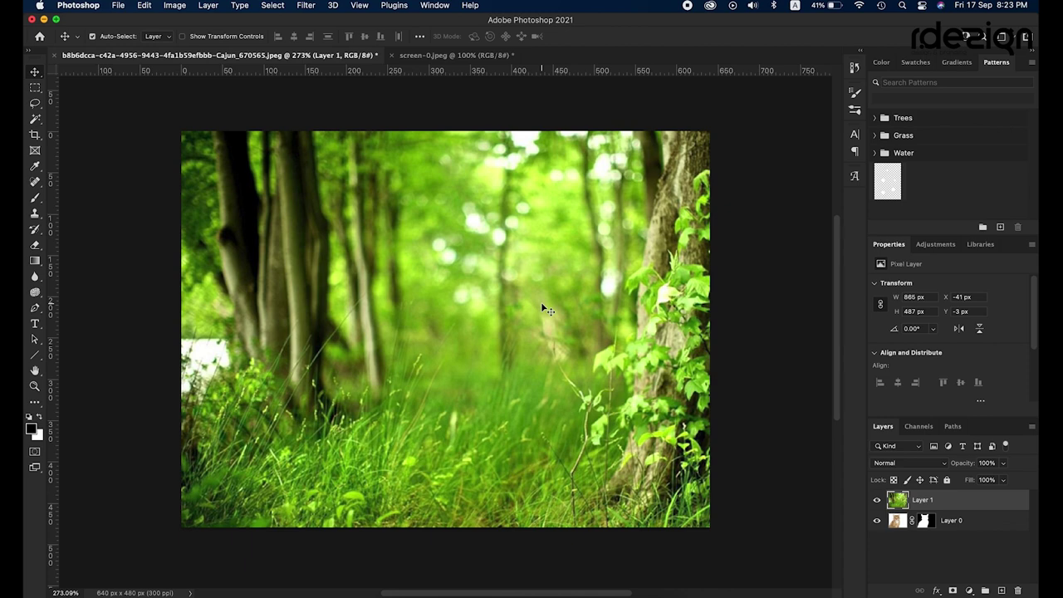
pyautogui.moveTo(943, 502); pyautogui.dragTo(945, 532)
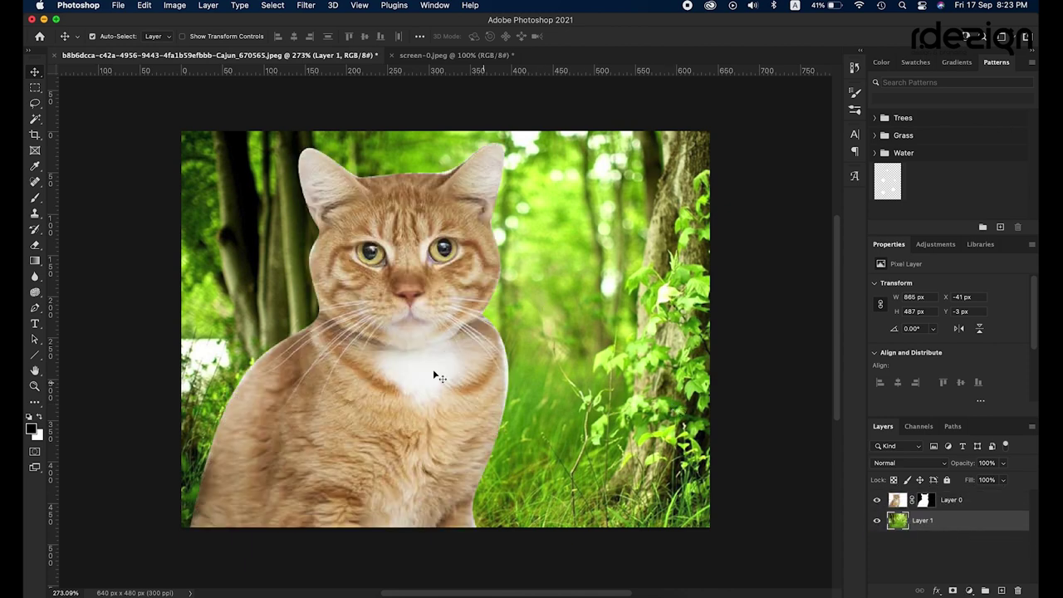
# Scale the cat layer to about 72%, centre it low, and slide the forest about 83 px left
pyautogui.click(409, 358)
pyautogui.hotkey('ctrl', 't')
pyautogui.moveTo(712, 129); pyautogui.dragTo(573, 231)
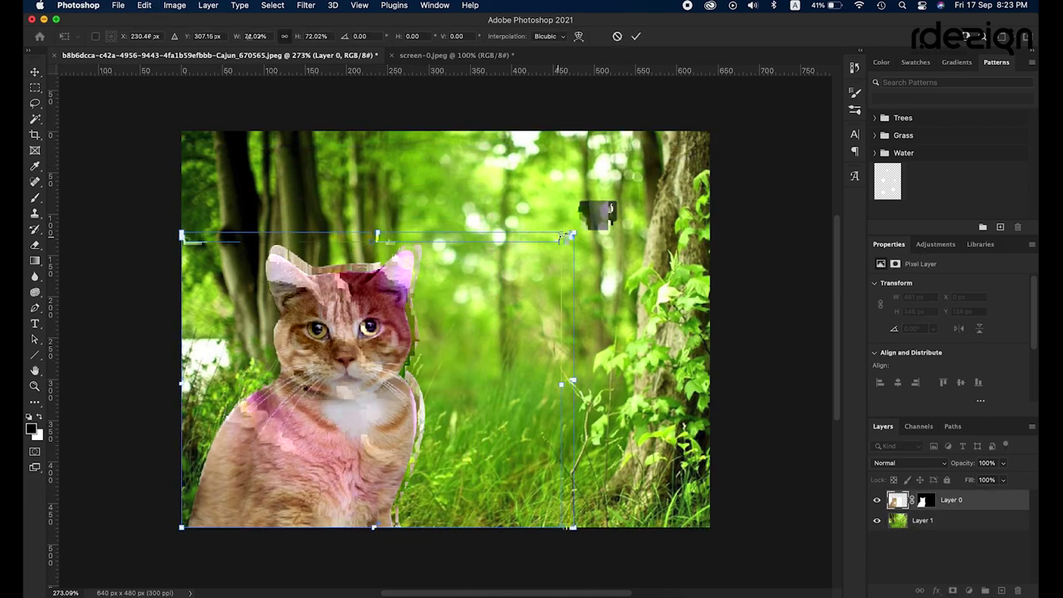
pyautogui.moveTo(572, 231); pyautogui.dragTo(560, 325)
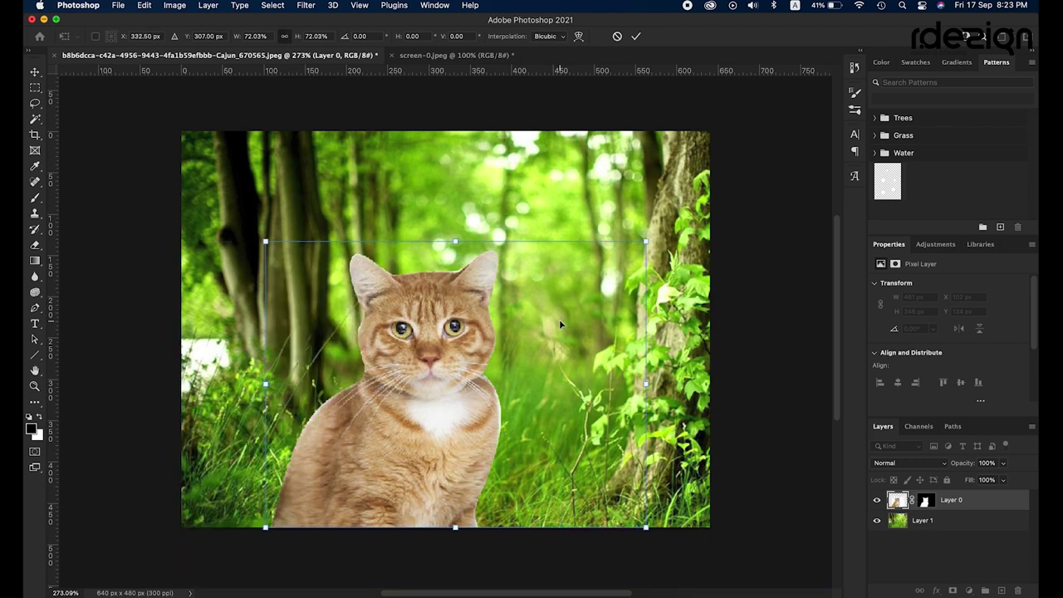
pyautogui.press('Return')
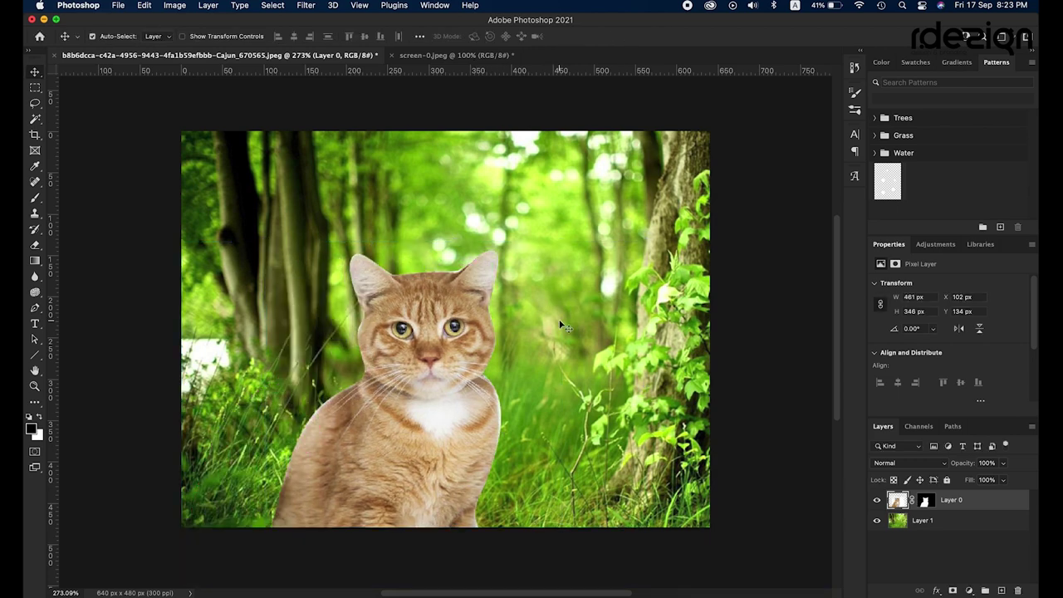
pyautogui.moveTo(569, 324); pyautogui.dragTo(501, 326)
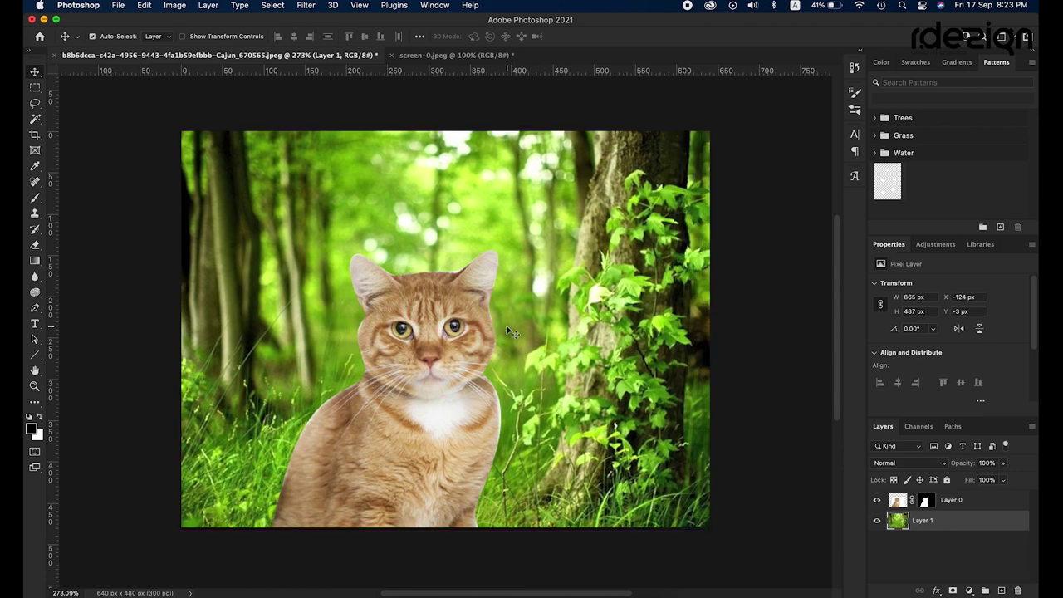
# Apply a Gaussian Blur with a radius of about 1.6 px to the forest layer
pyautogui.click(306, 6)
pyautogui.moveTo(309, 161)
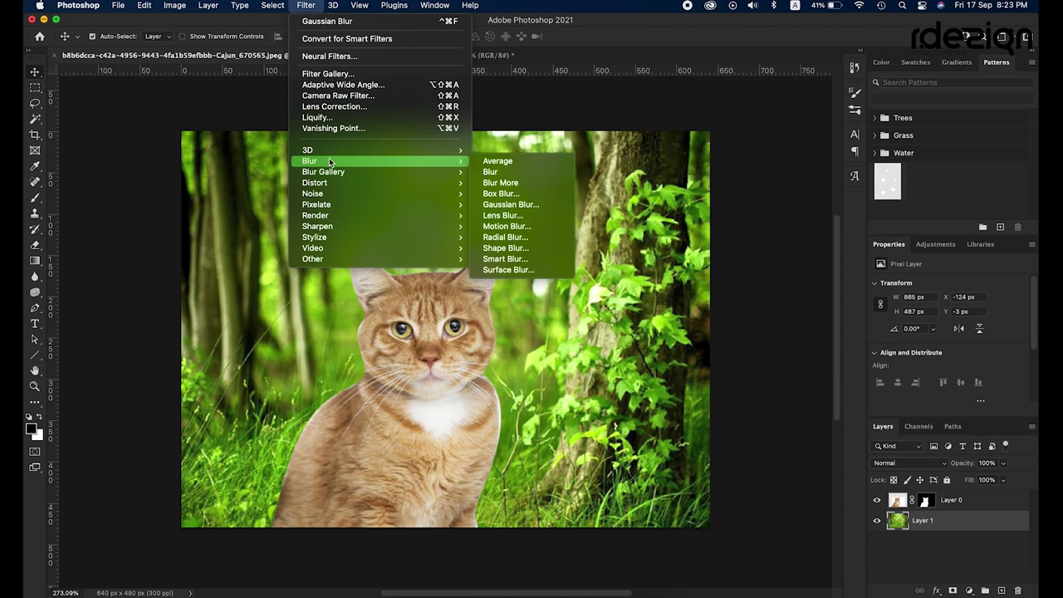
pyautogui.click(508, 204)
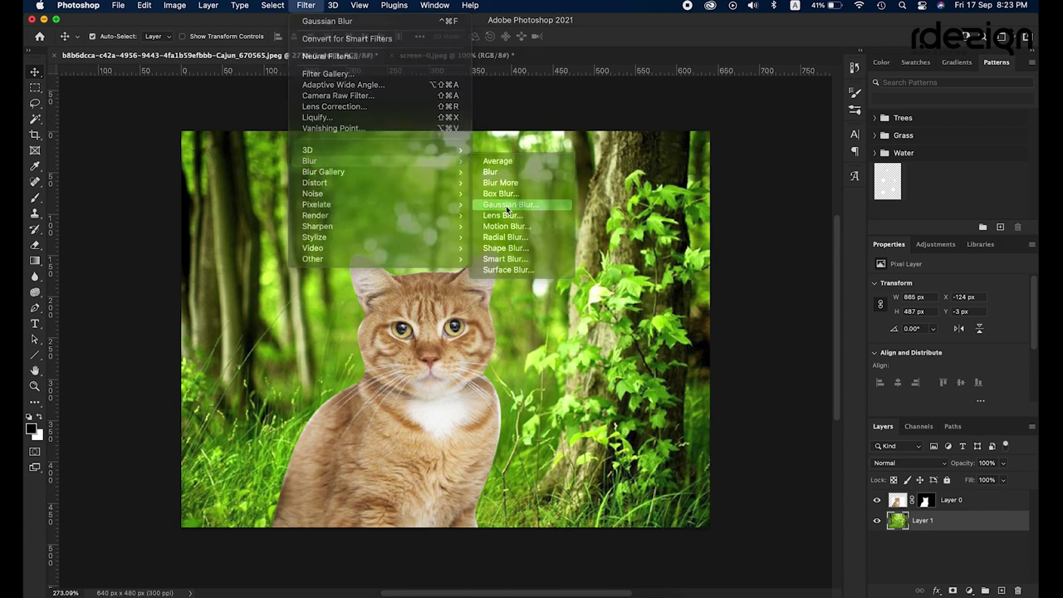
pyautogui.moveTo(709, 334); pyautogui.dragTo(668, 335)
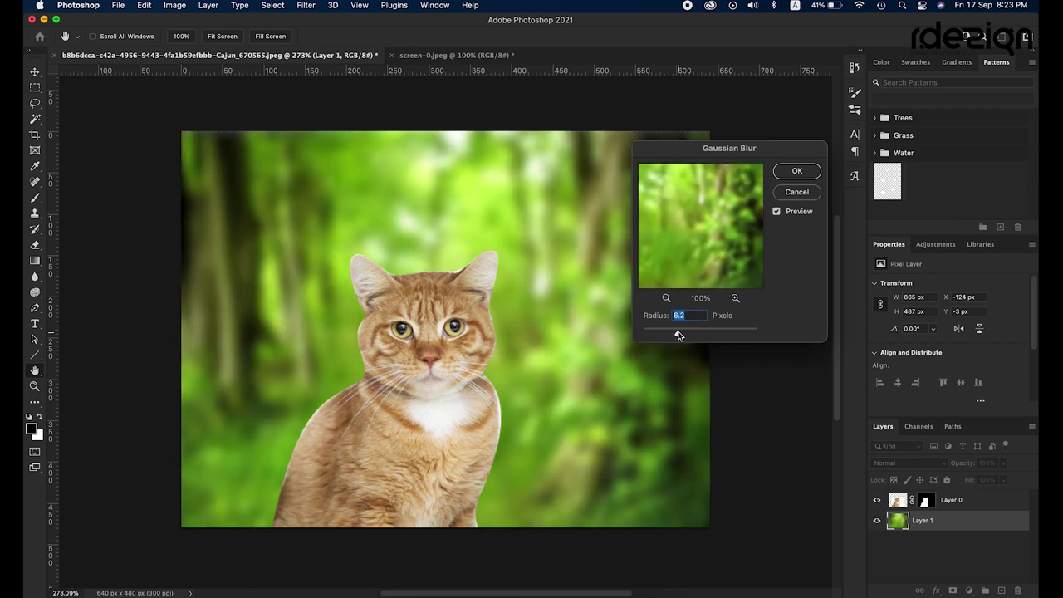
pyautogui.moveTo(662, 335); pyautogui.dragTo(658, 335)
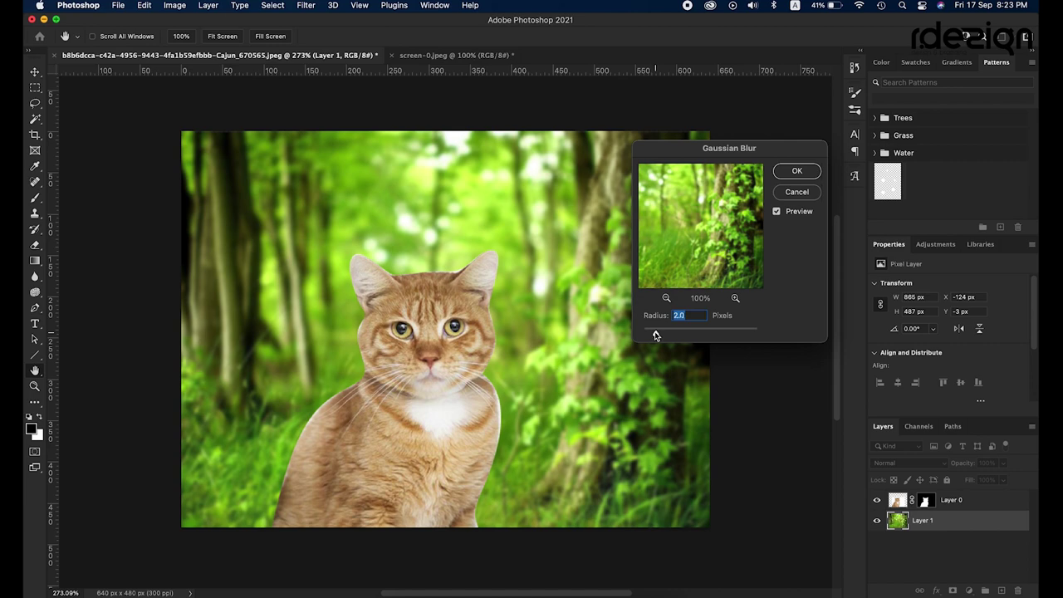
pyautogui.moveTo(657, 335); pyautogui.dragTo(653, 335)
pyautogui.click(797, 176)
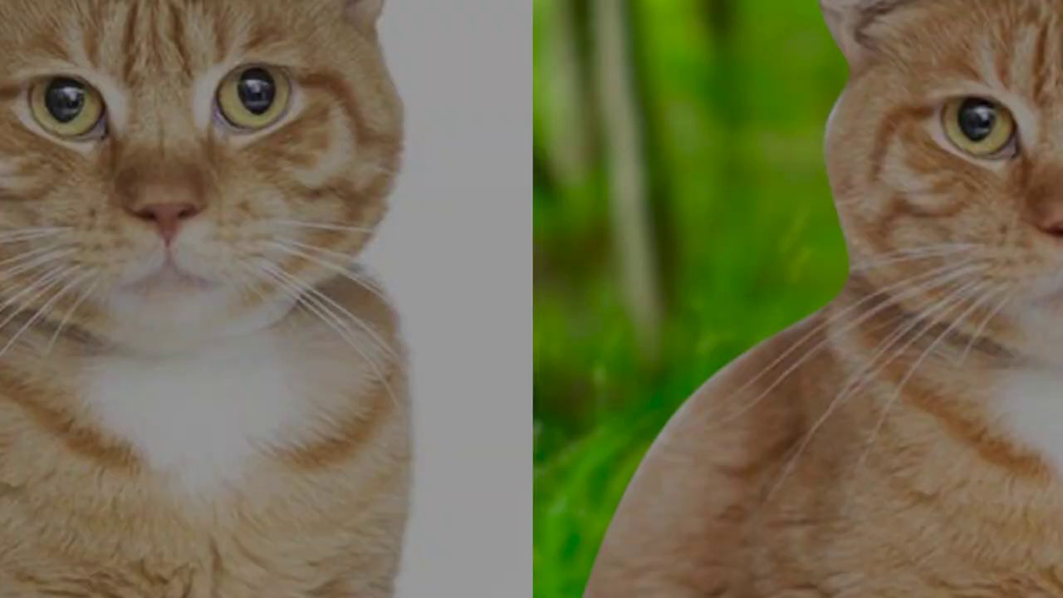